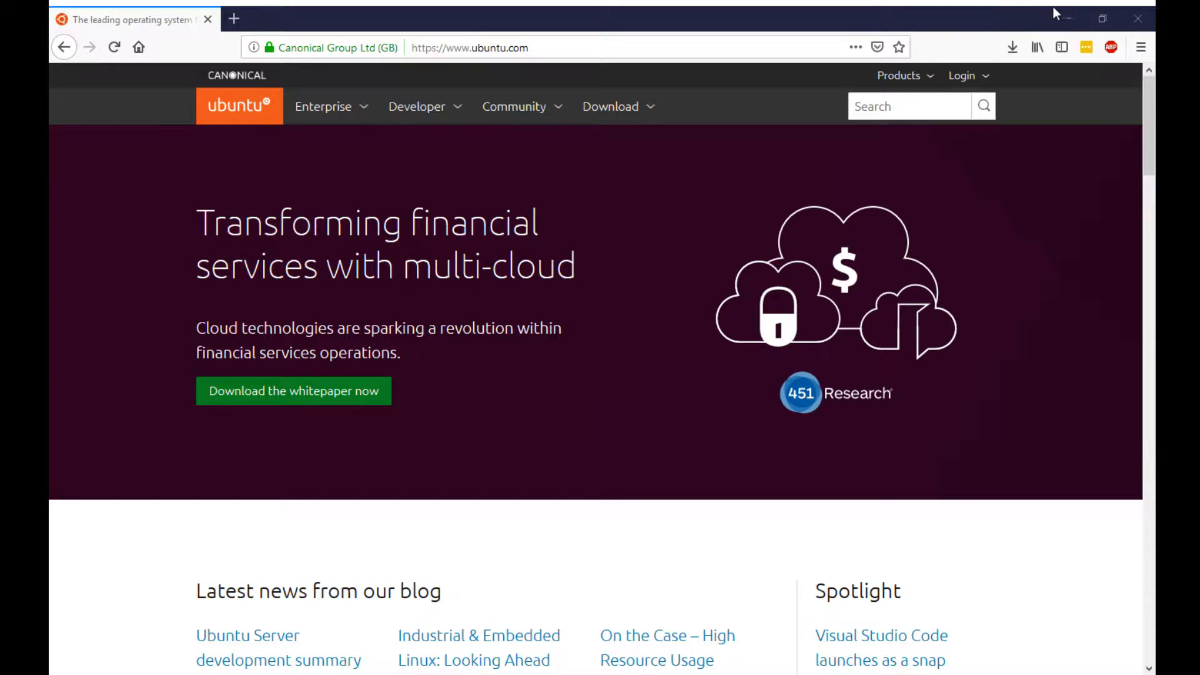
{"action": "left_click", "coordinate": [1001, 31]}
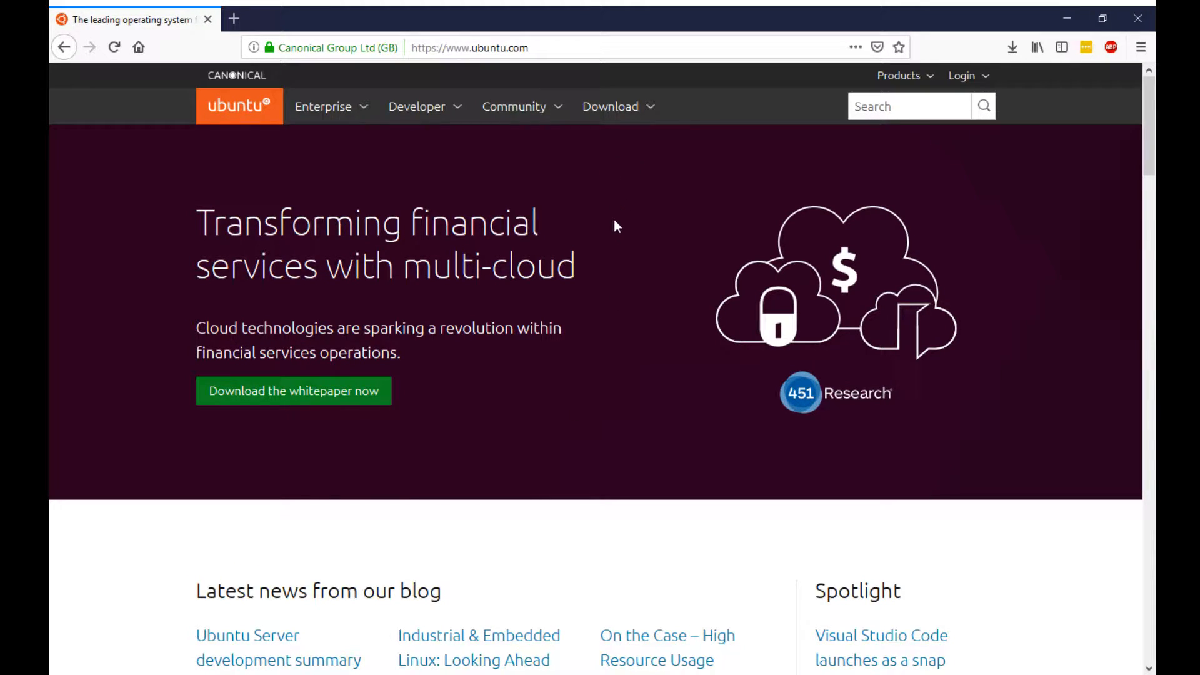
{"action": "left_click_drag", "start_coordinate": [556, 270], "coordinate": [574, 268]}
{"action": "scroll", "coordinate": [720, 294], "scroll_direction": "down", "scroll_amount": 4}
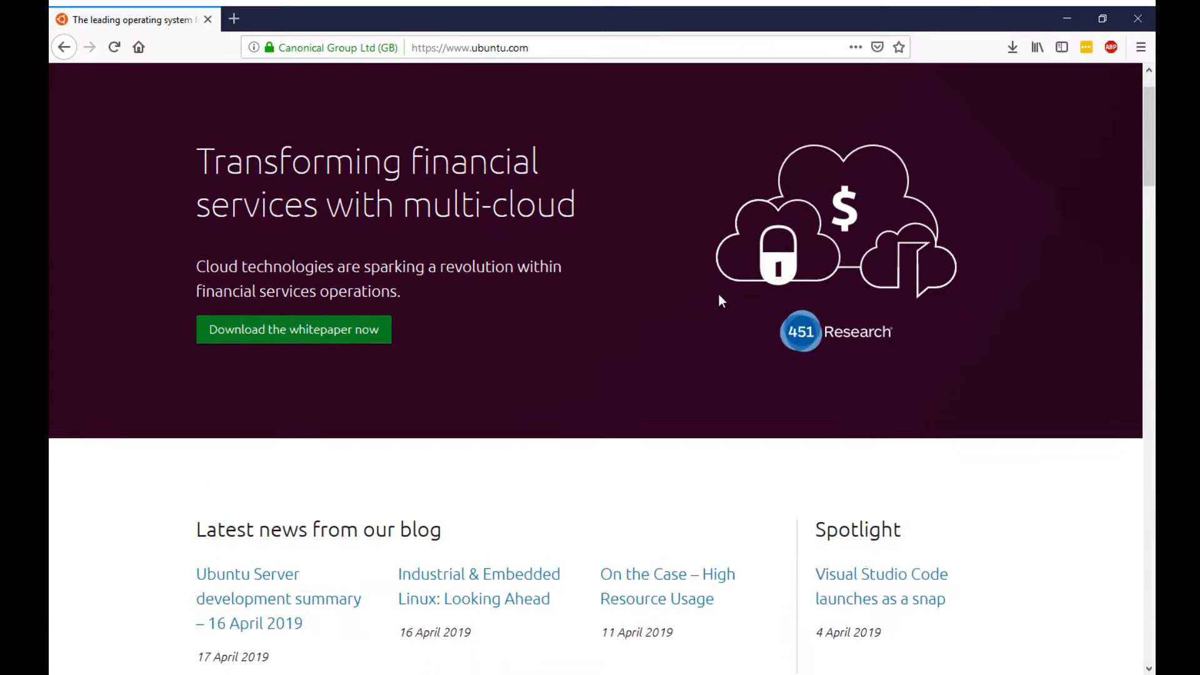
{"action": "scroll", "coordinate": [718, 294], "scroll_direction": "up", "scroll_amount": 5}
{"action": "scroll", "coordinate": [718, 293], "scroll_direction": "down", "scroll_amount": 3}
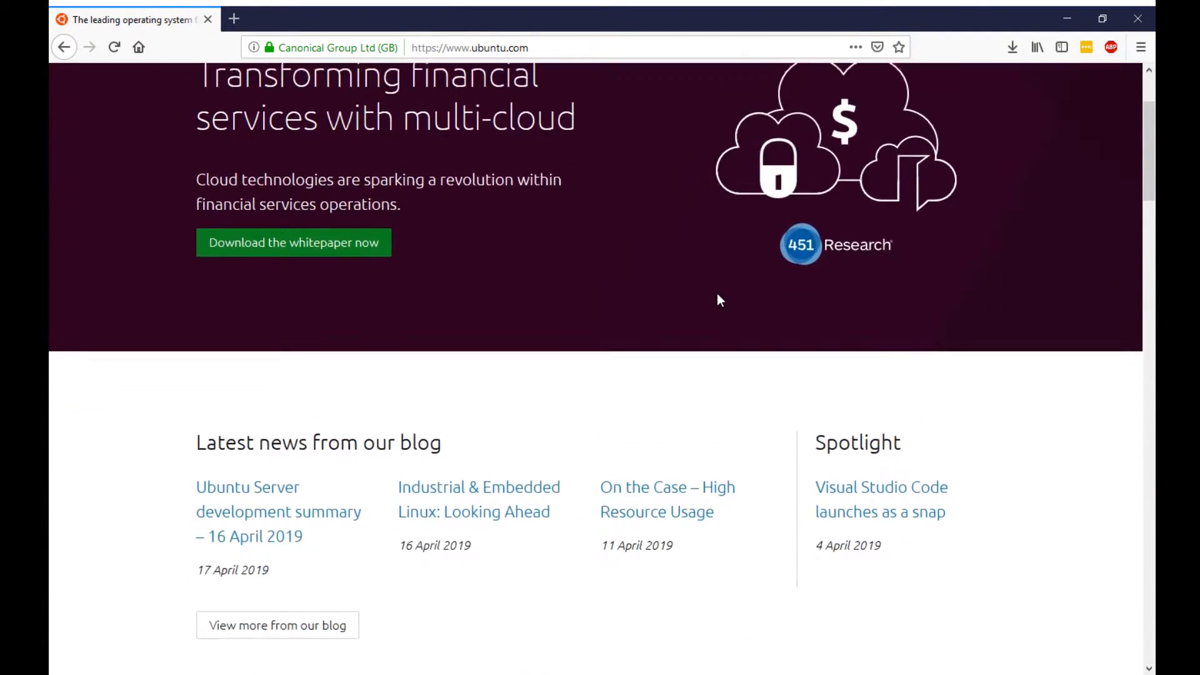
{"action": "scroll", "coordinate": [718, 294], "scroll_direction": "up", "scroll_amount": 3}
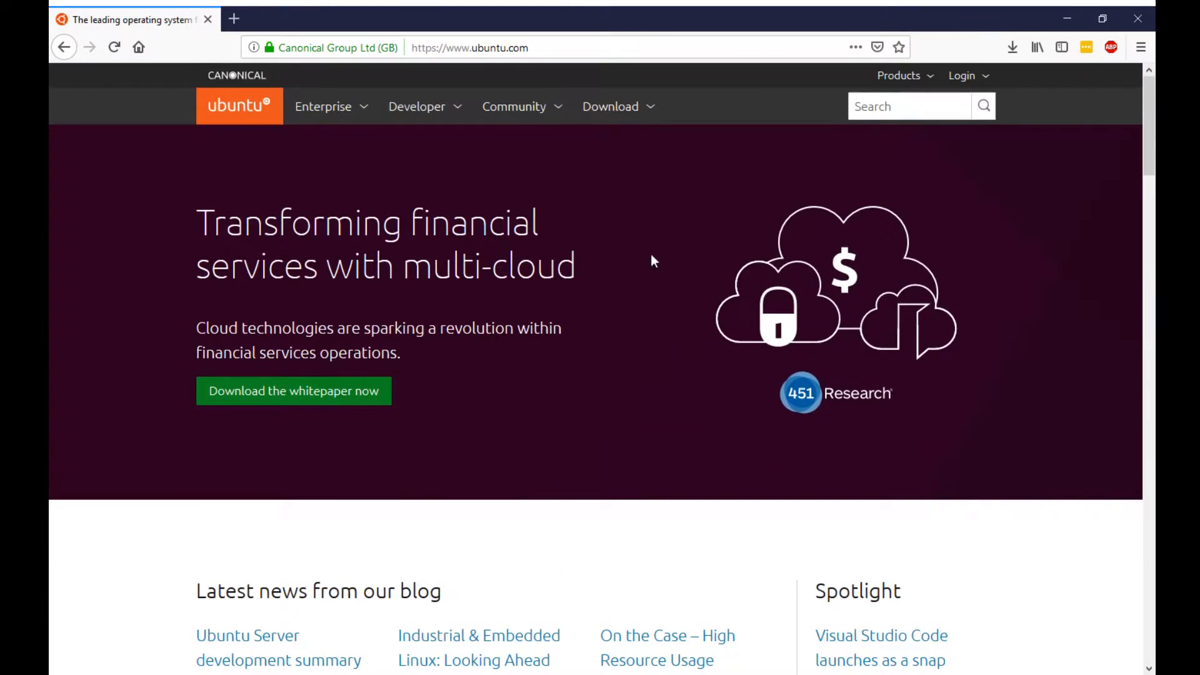
Step: Download the 18.04 LTS release of Ubuntu Desktop from the Ubuntu website
{"action": "left_click", "coordinate": [637, 112]}
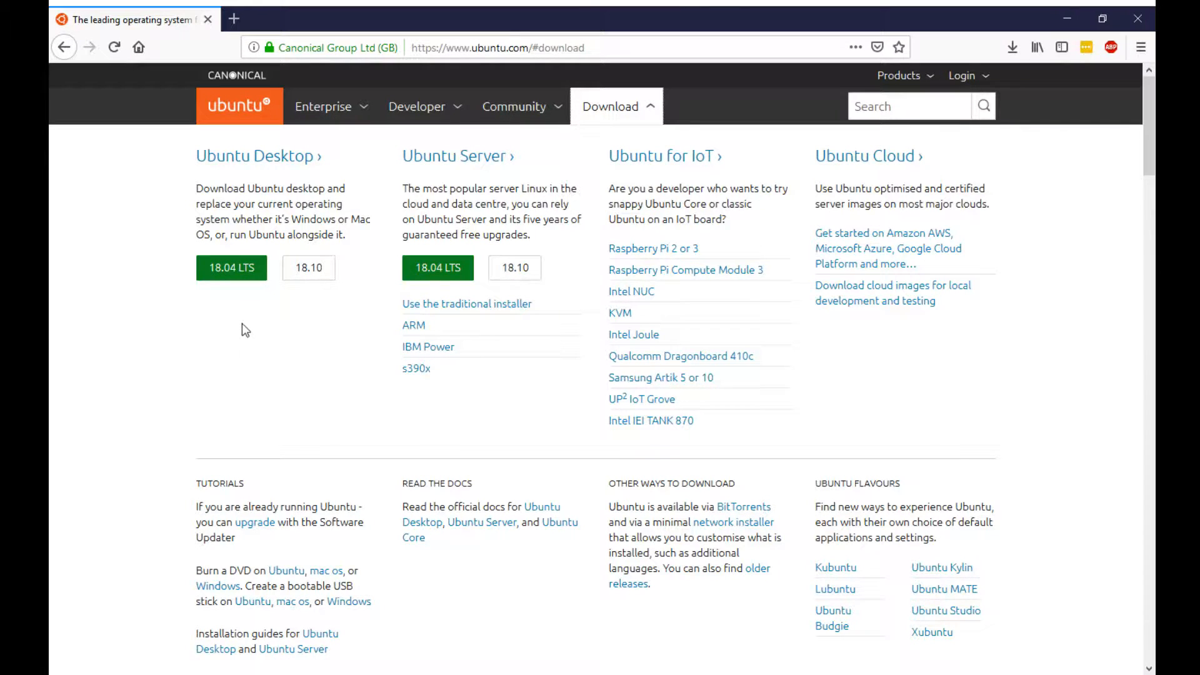
{"action": "left_click", "coordinate": [238, 281]}
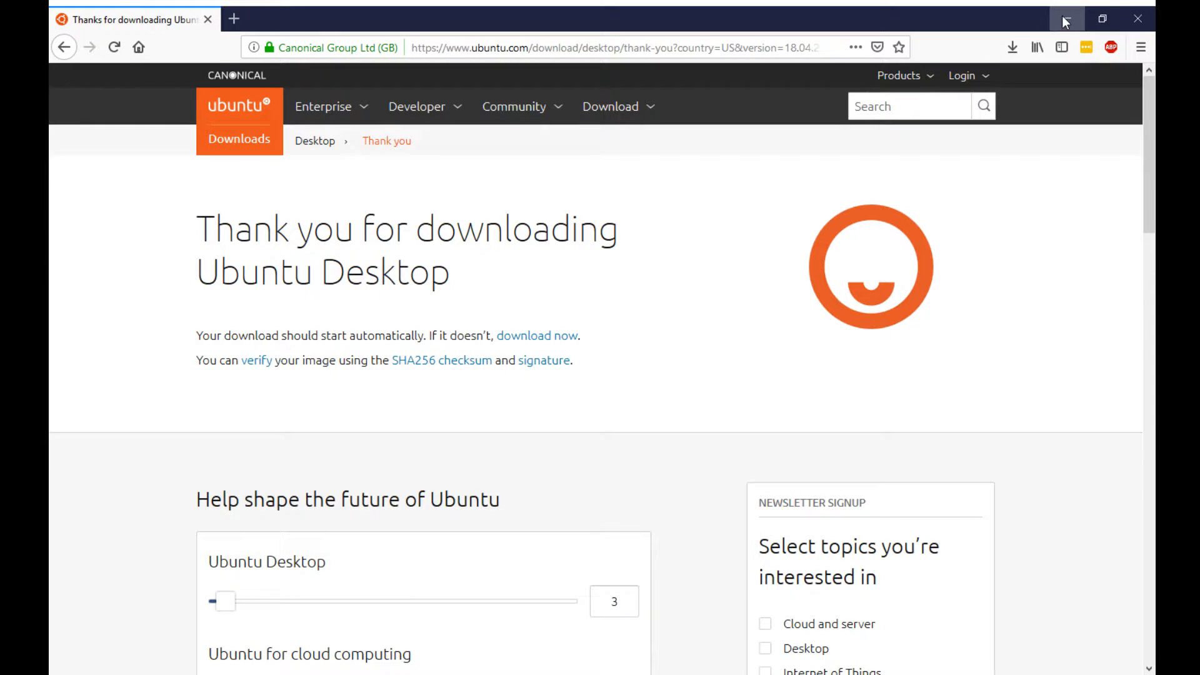
Step: Replace the current web address with google.com and load the page
{"action": "double_click", "coordinate": [440, 48]}
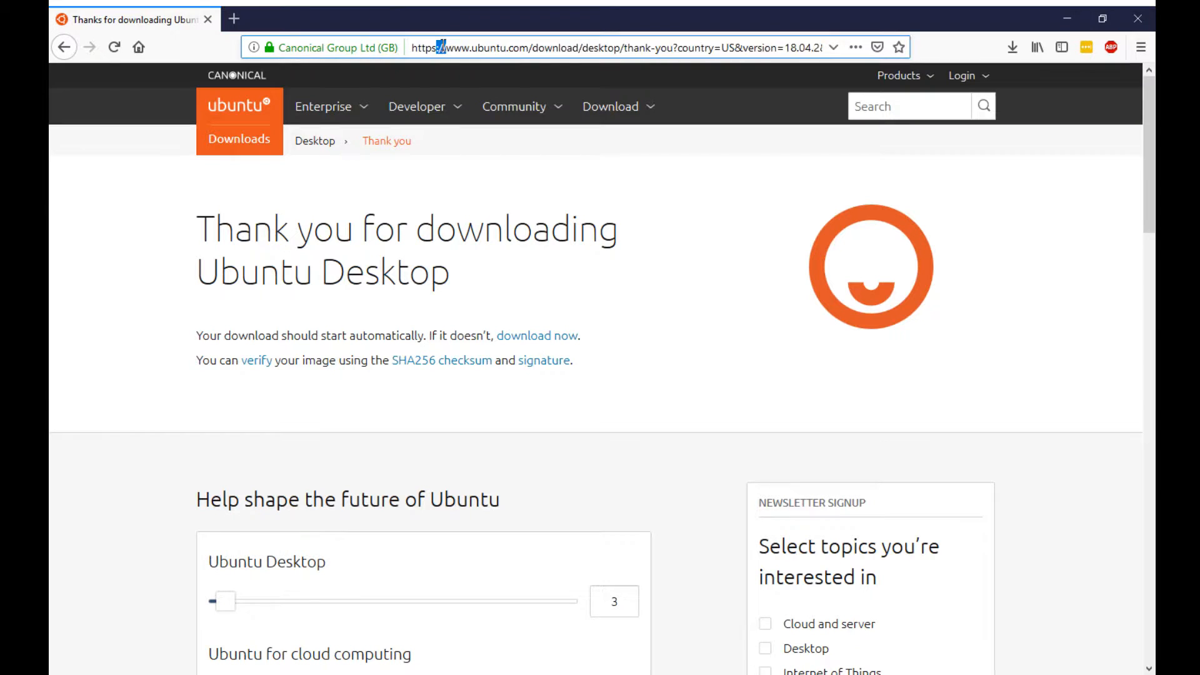
{"action": "left_click", "coordinate": [442, 48]}
{"action": "key", "text": "BackSpace"}
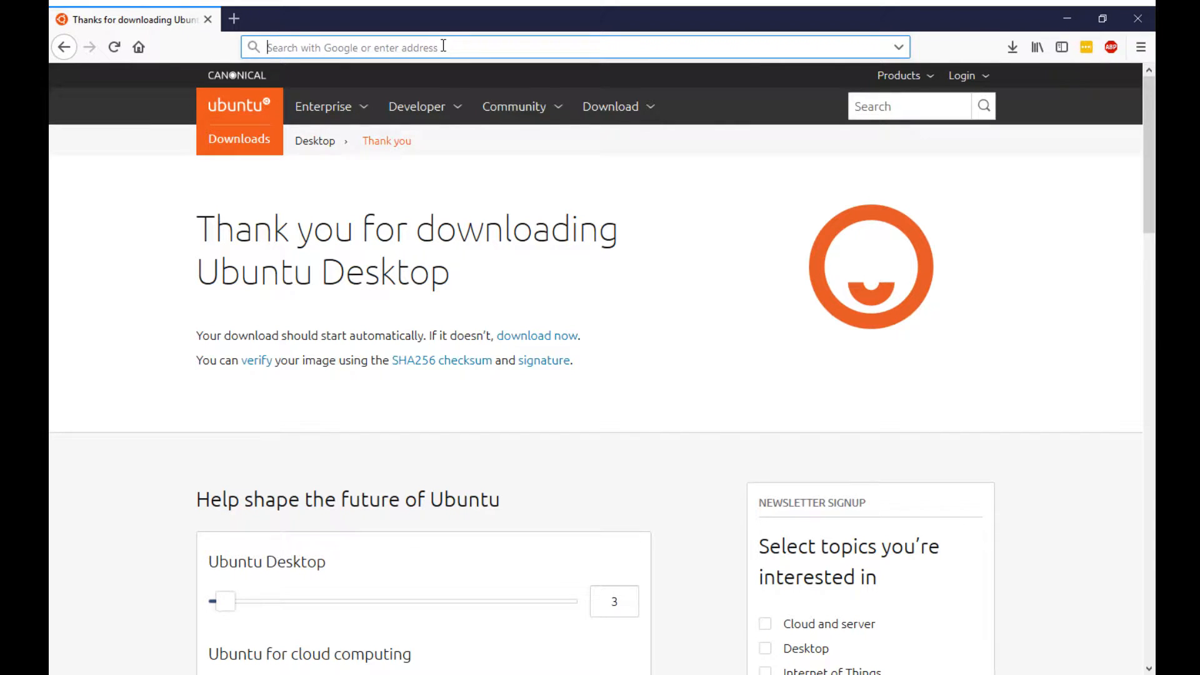
{"action": "type", "text": "google.com/"}
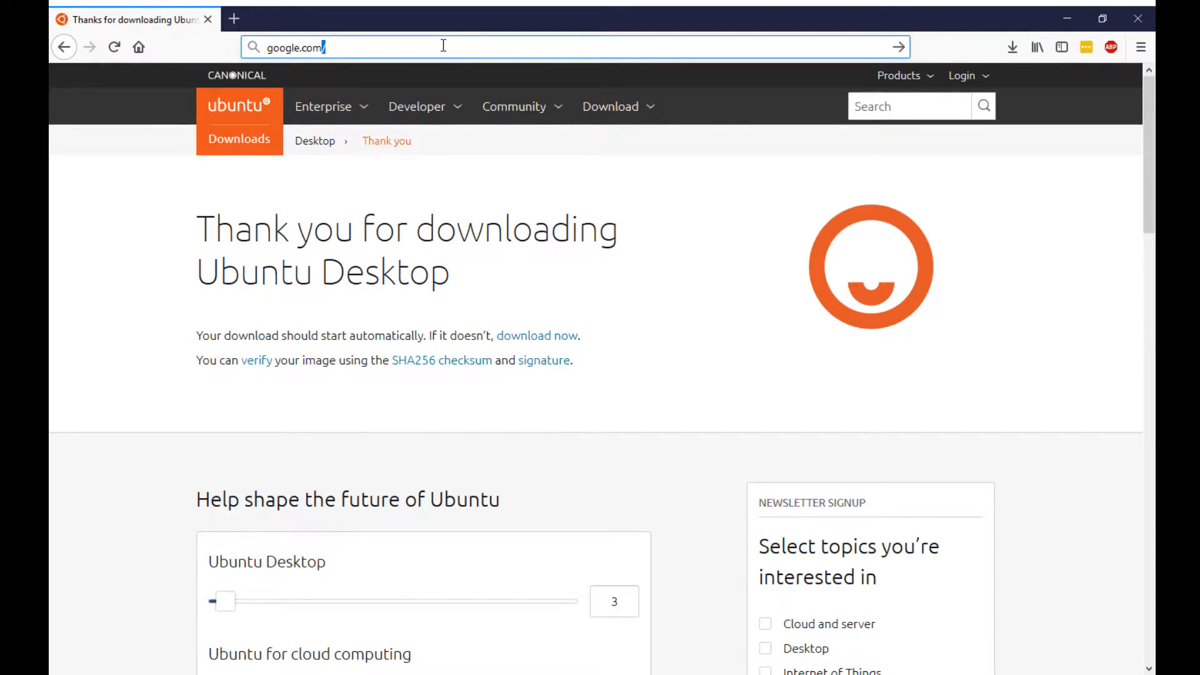
{"action": "key", "text": "Return"}
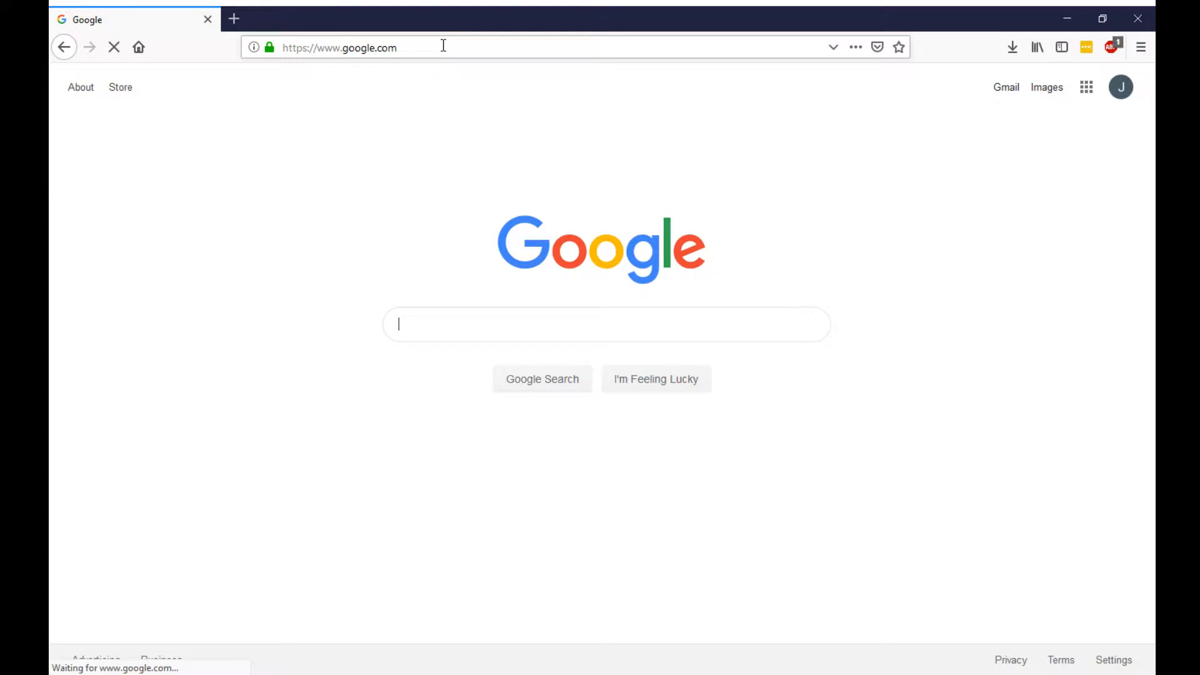
Step: Search Google for "rufus" and open the official rufus.ie website from the results
{"action": "type", "text": "rub"}
{"action": "key", "text": "BackSpace"}
{"action": "type", "text": "f"}
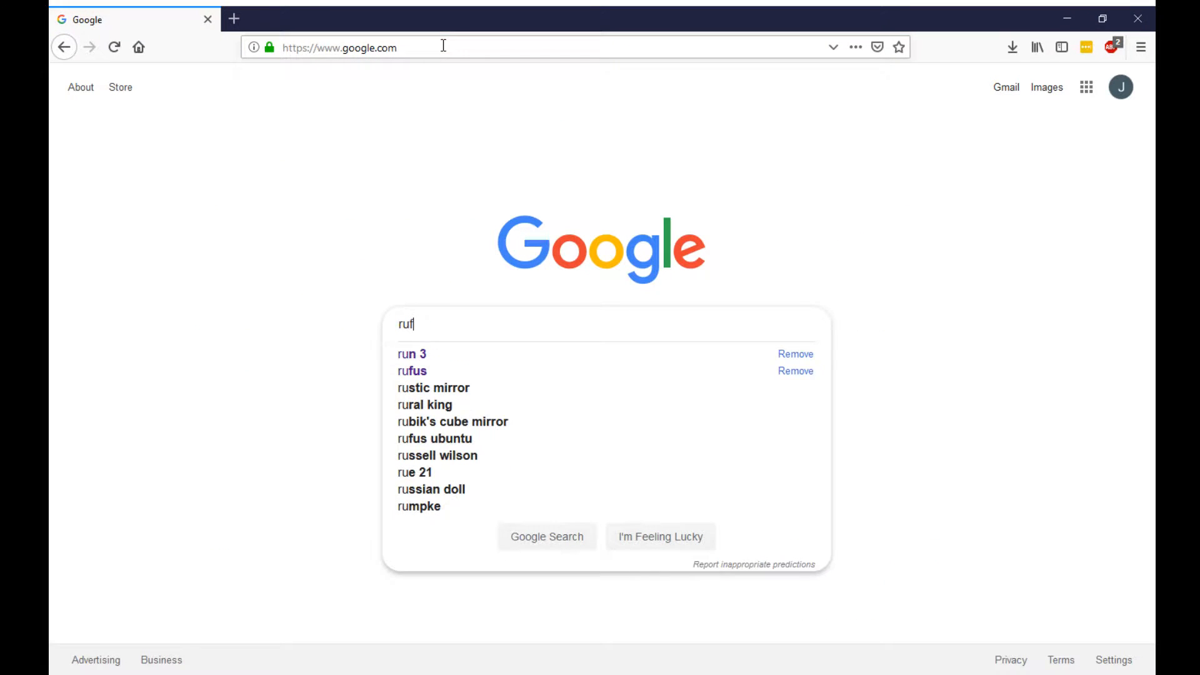
{"action": "type", "text": "us"}
{"action": "key", "text": "Return"}
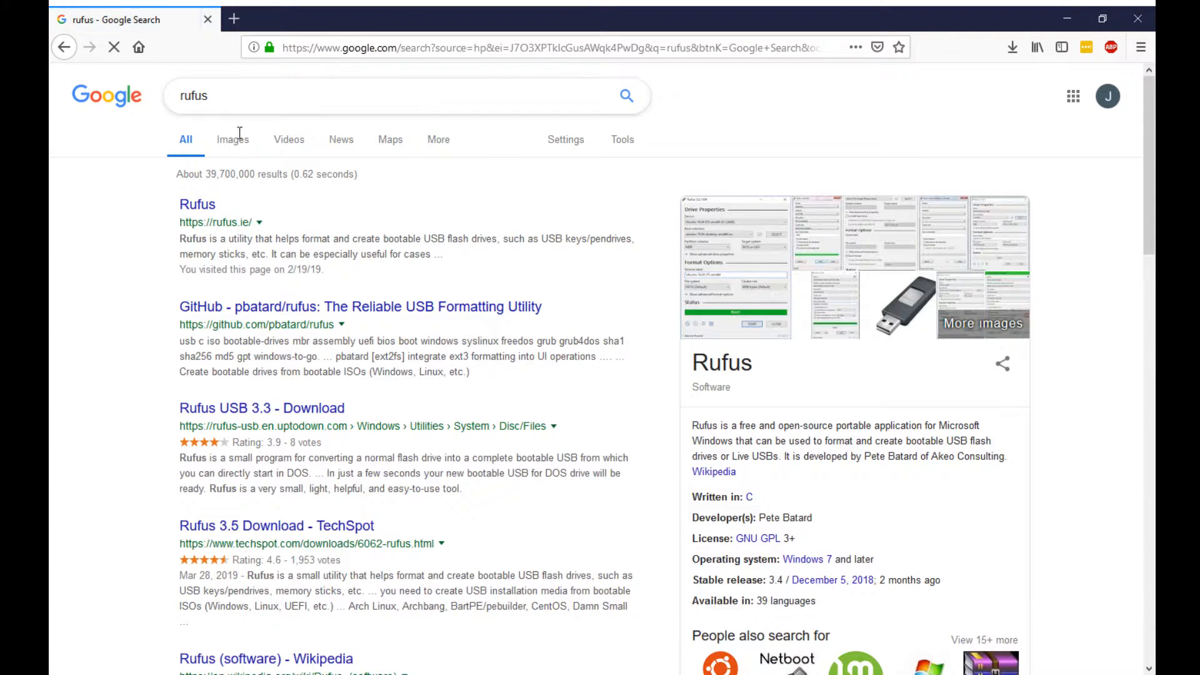
{"action": "left_click", "coordinate": [198, 207]}
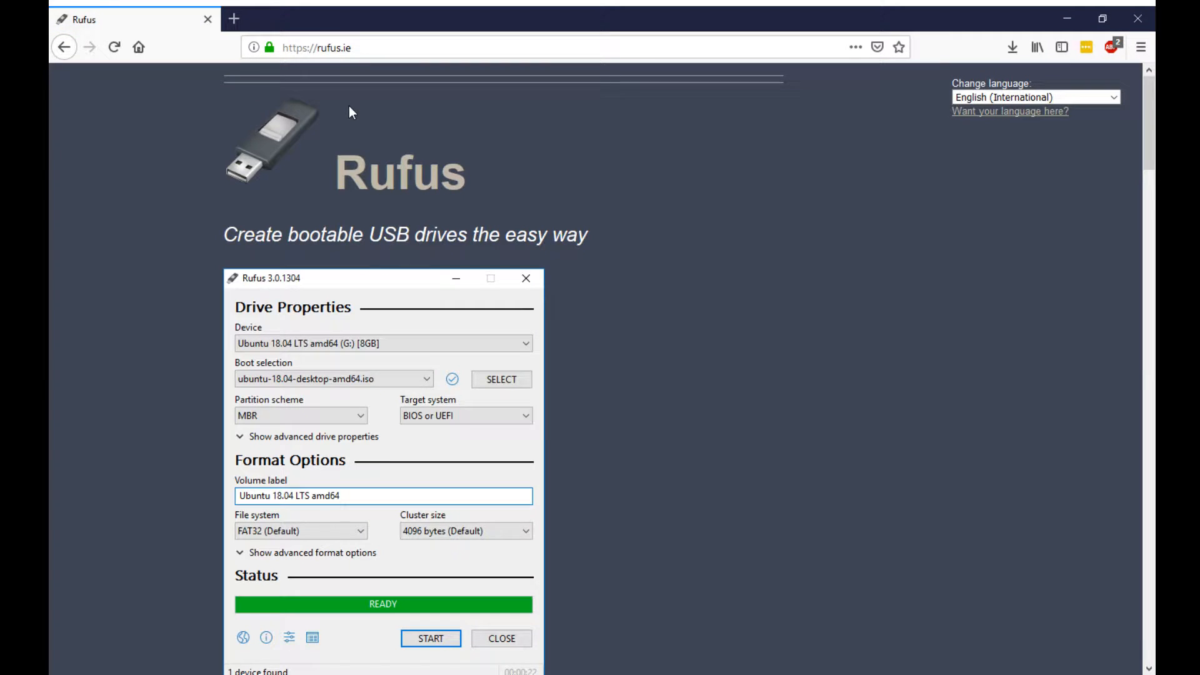
Step: Find the download section of the Rufus page and download the standard Rufus 3.5 version
{"action": "scroll", "coordinate": [633, 319], "scroll_direction": "down", "scroll_amount": 4}
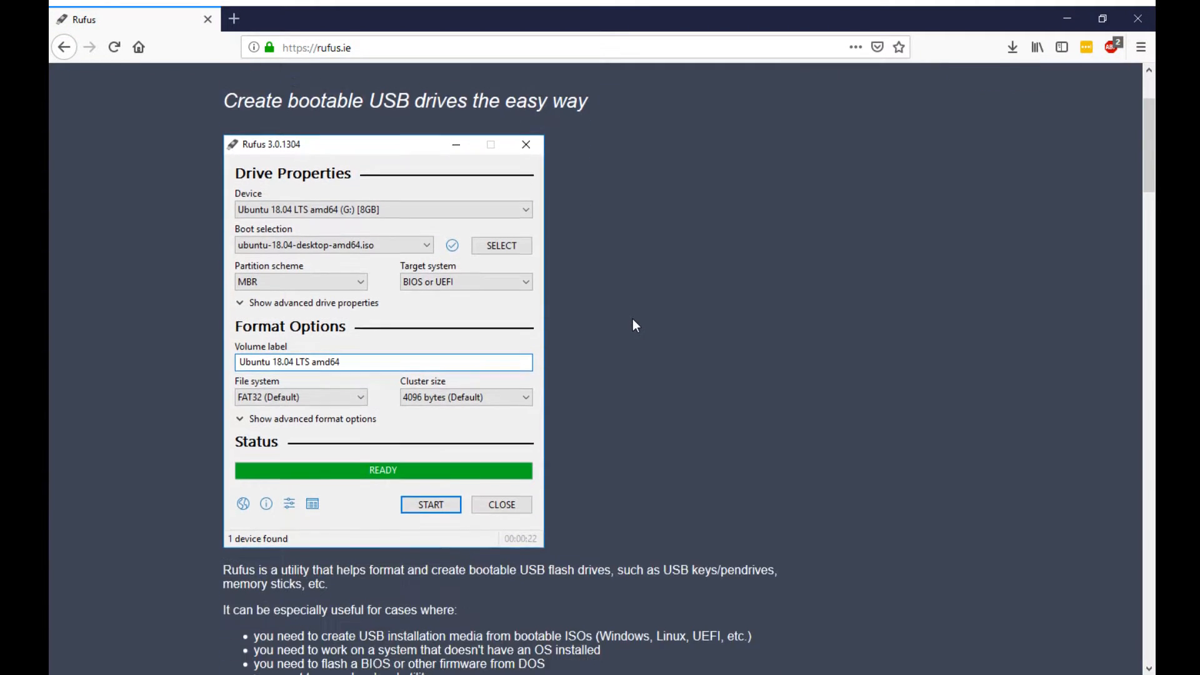
{"action": "scroll", "coordinate": [616, 308], "scroll_direction": "up", "scroll_amount": 4}
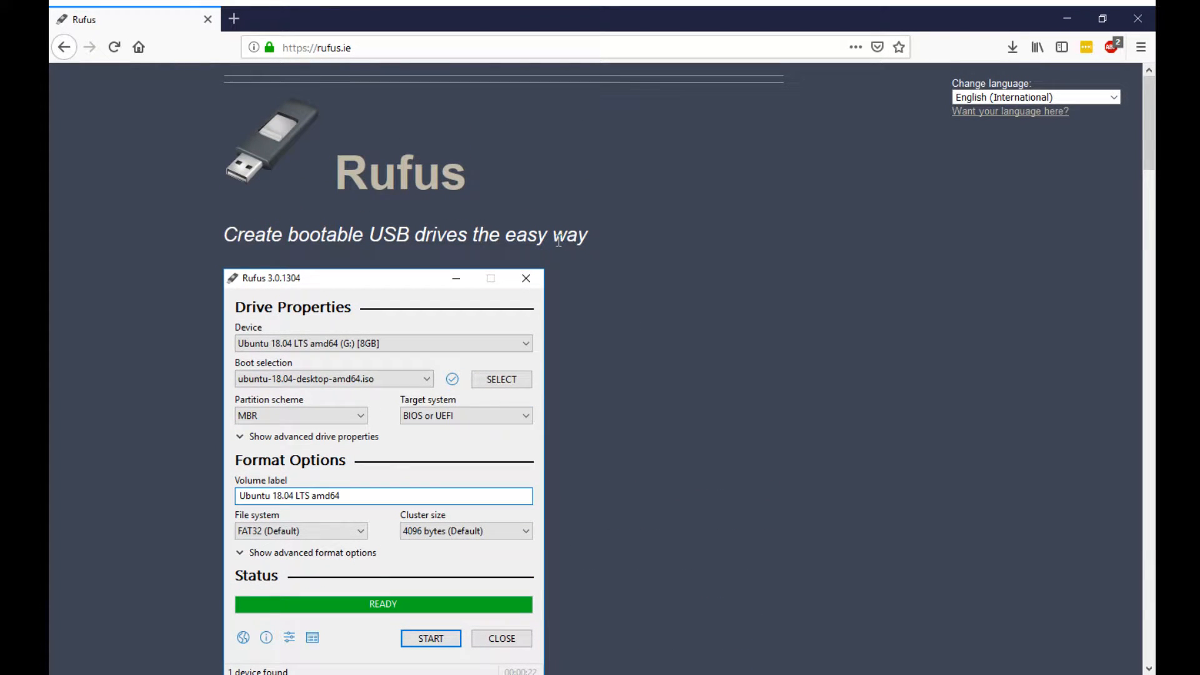
{"action": "scroll", "coordinate": [575, 248], "scroll_direction": "down", "scroll_amount": 3}
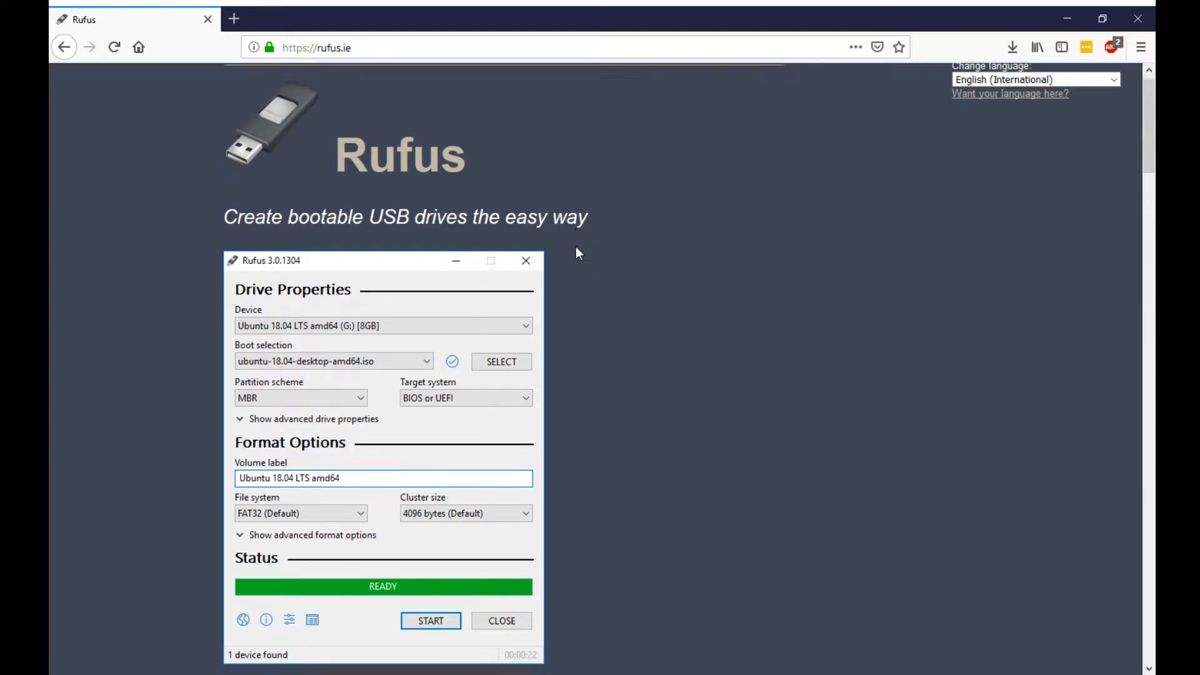
{"action": "scroll", "coordinate": [578, 250], "scroll_direction": "down", "scroll_amount": 3}
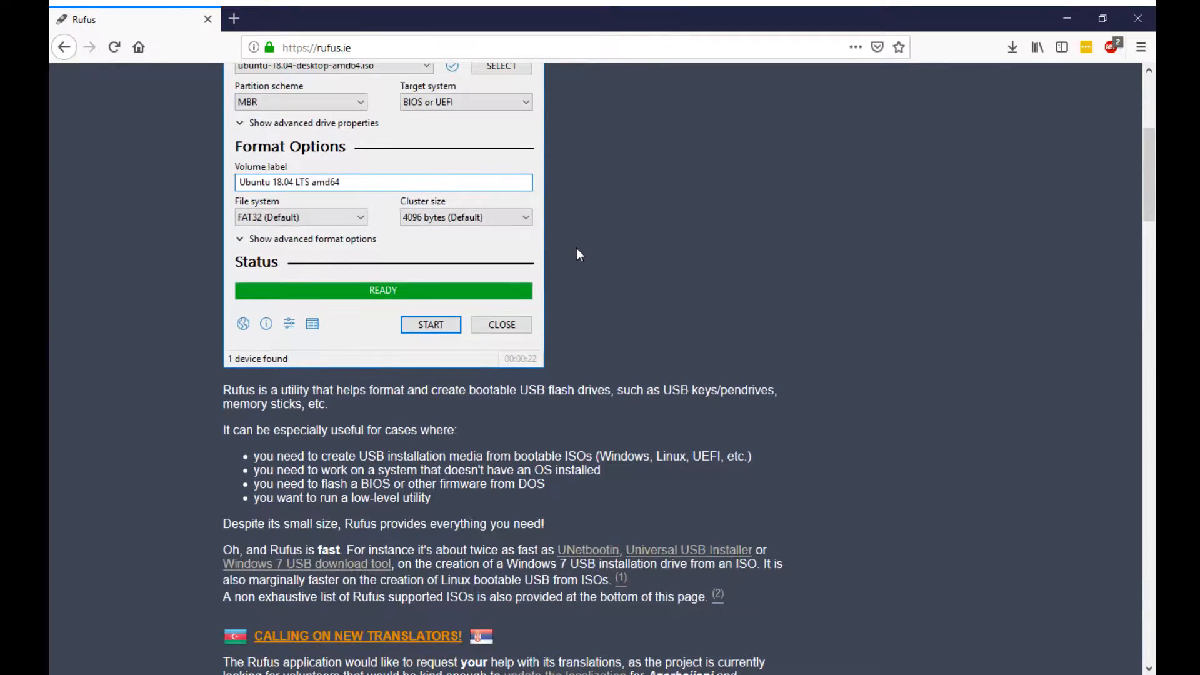
{"action": "scroll", "coordinate": [577, 249], "scroll_direction": "down", "scroll_amount": 2}
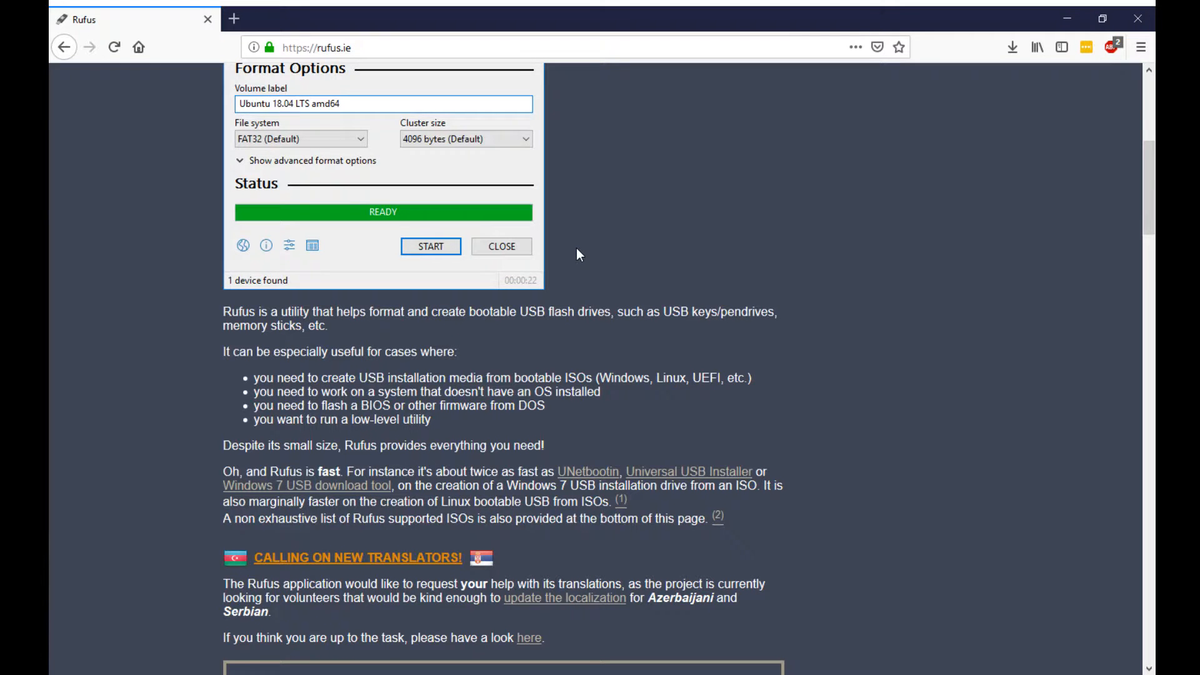
{"action": "scroll", "coordinate": [578, 249], "scroll_direction": "down", "scroll_amount": 3}
{"action": "scroll", "coordinate": [577, 249], "scroll_direction": "down", "scroll_amount": 2}
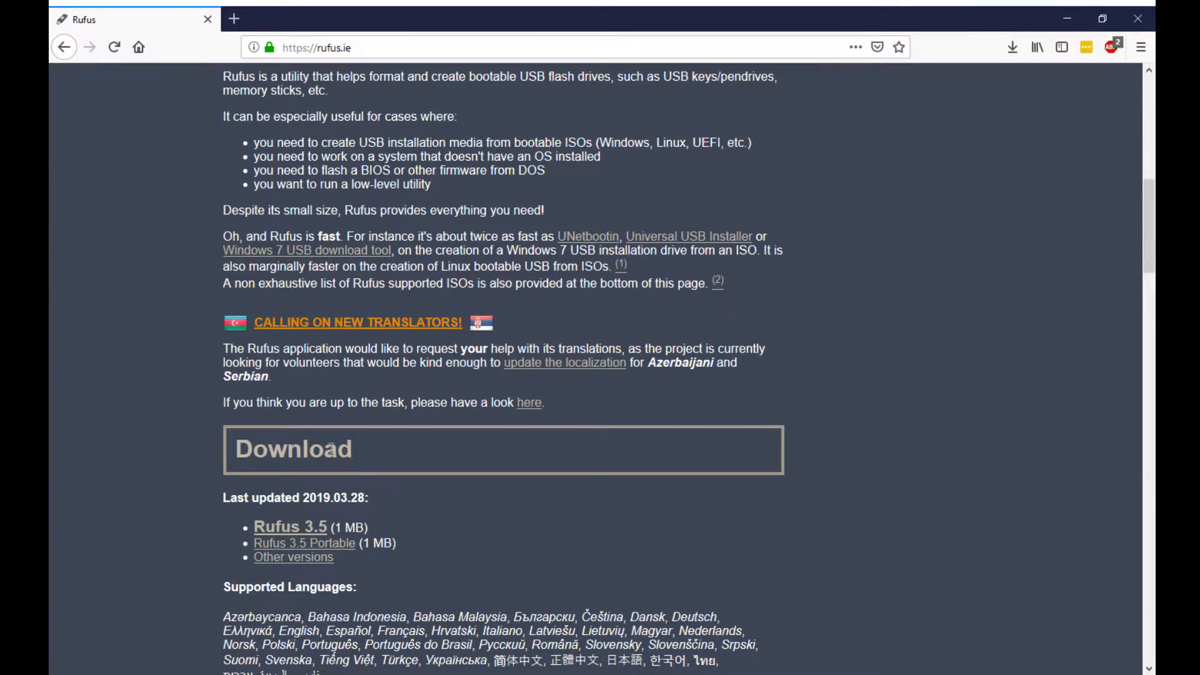
{"action": "scroll", "coordinate": [430, 446], "scroll_direction": "down", "scroll_amount": 2}
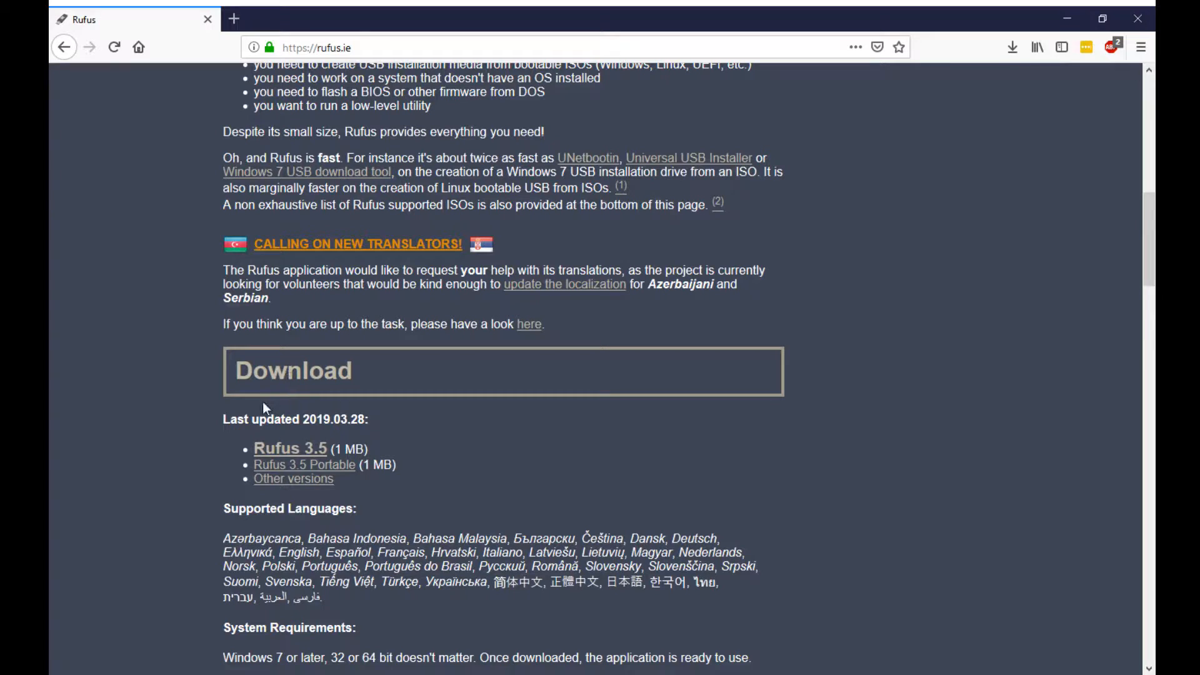
{"action": "left_click", "coordinate": [293, 449]}
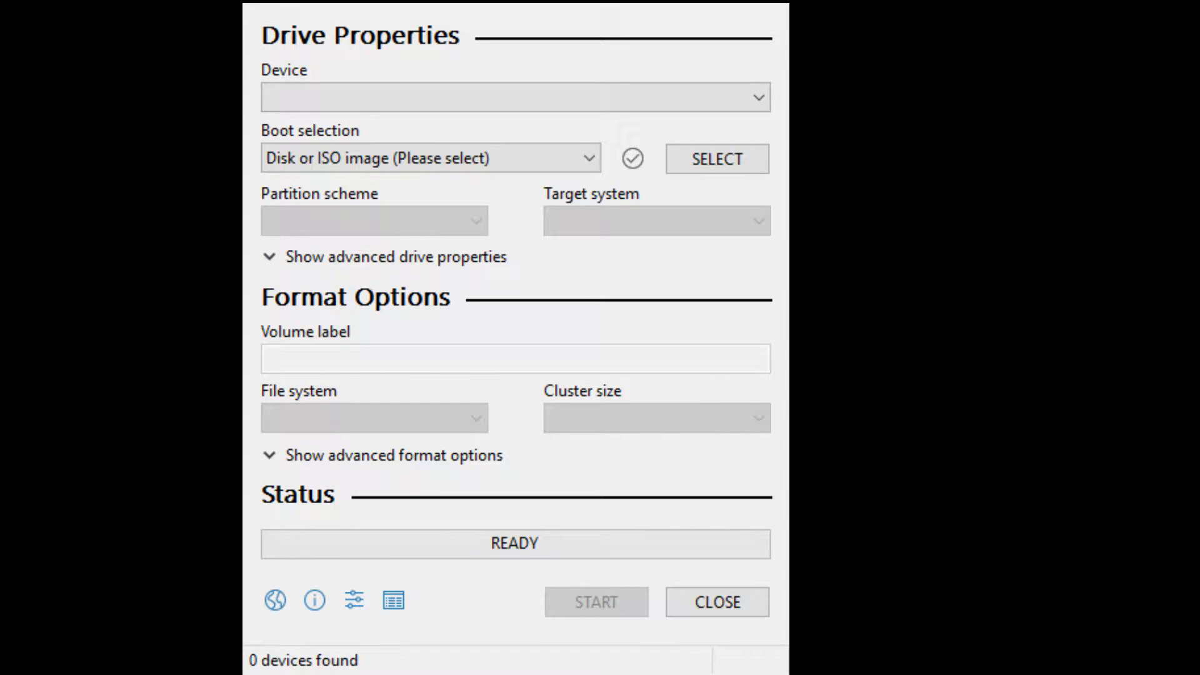
Step: In Rufus, start choosing the disk or ISO image for the boot selection
{"action": "left_click", "coordinate": [717, 159]}
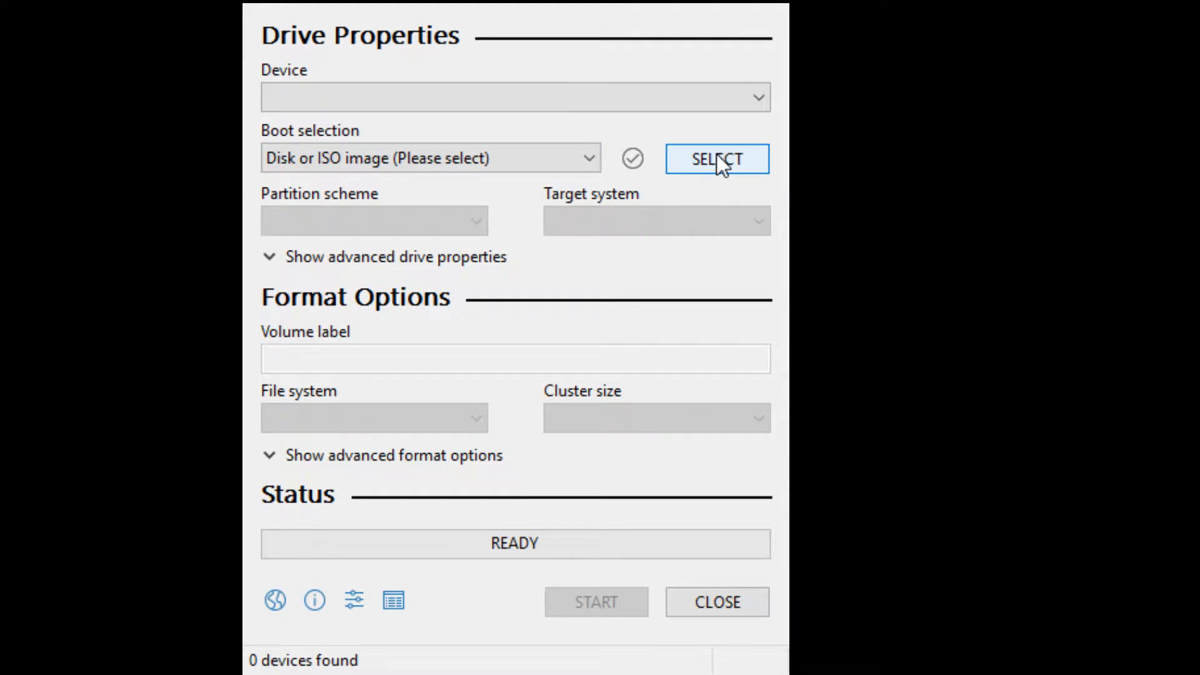
{"action": "left_click", "coordinate": [699, 164]}
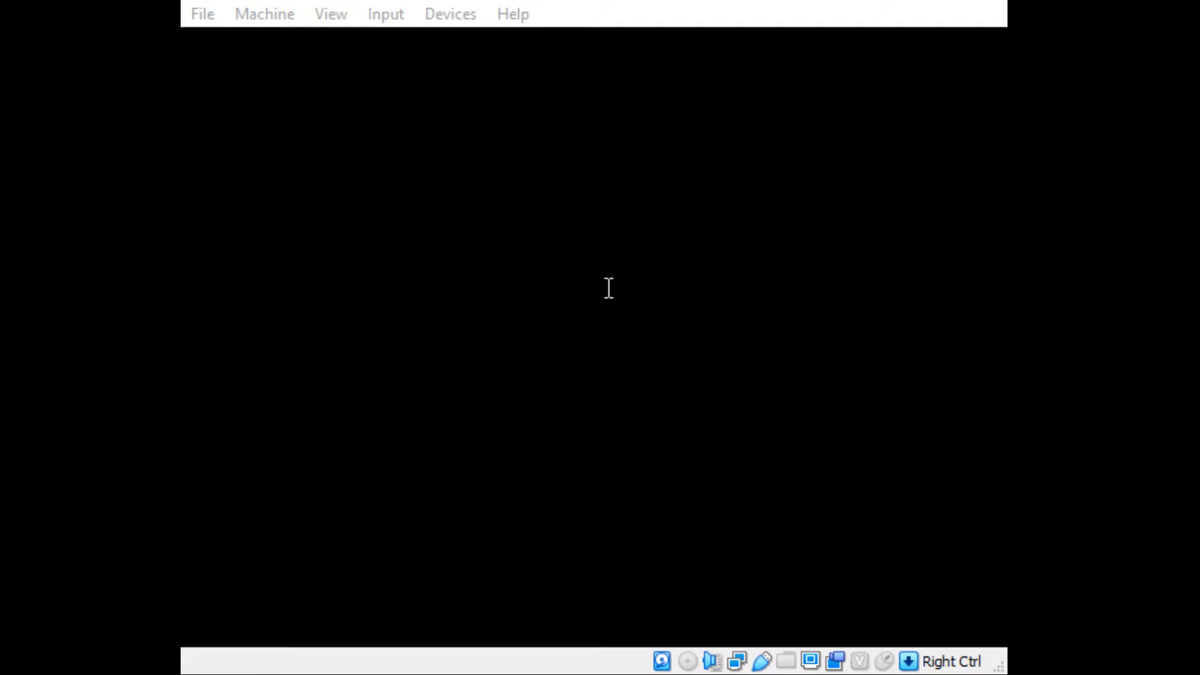
{"action": "left_click", "coordinate": [654, 521]}
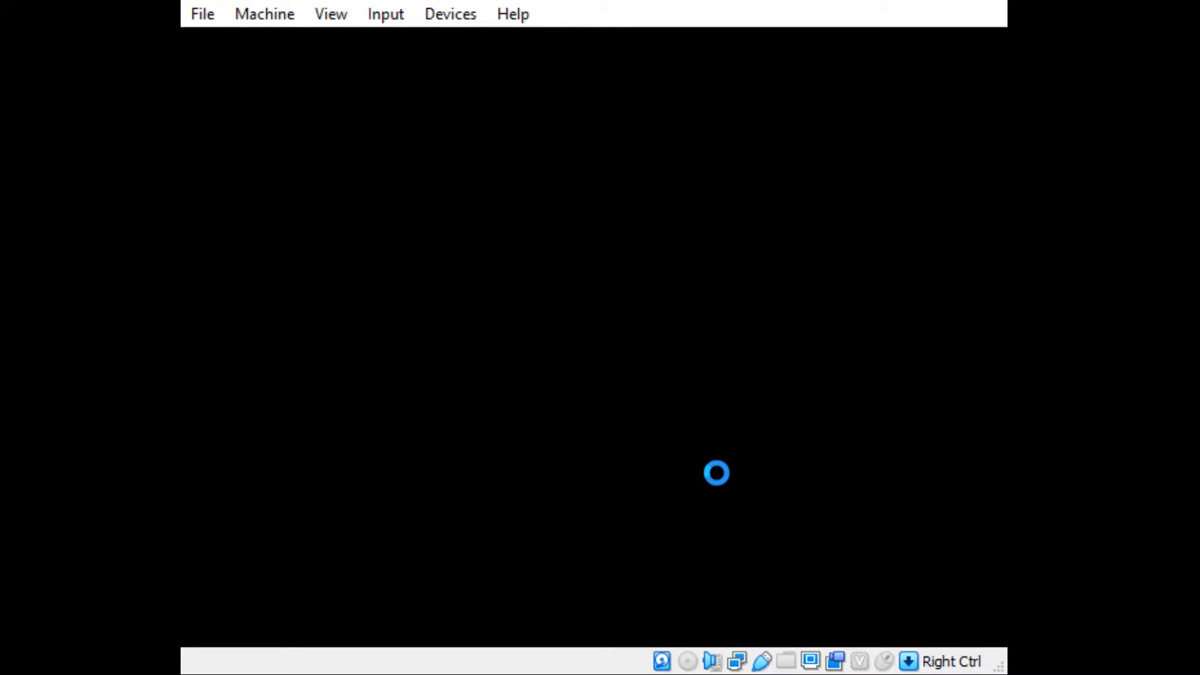
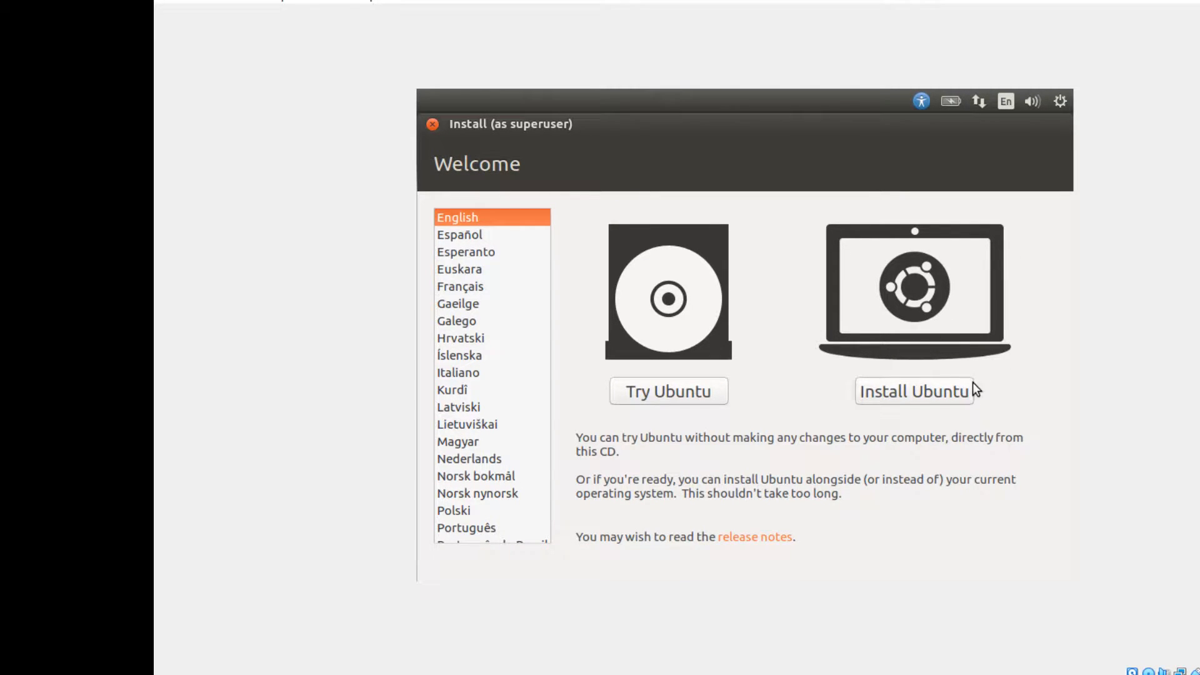
Step: In the virtual machine, start installing Ubuntu in English with the Erase disk and install Ubuntu option, and confirm writing the changes to disk
{"action": "left_click", "coordinate": [928, 393]}
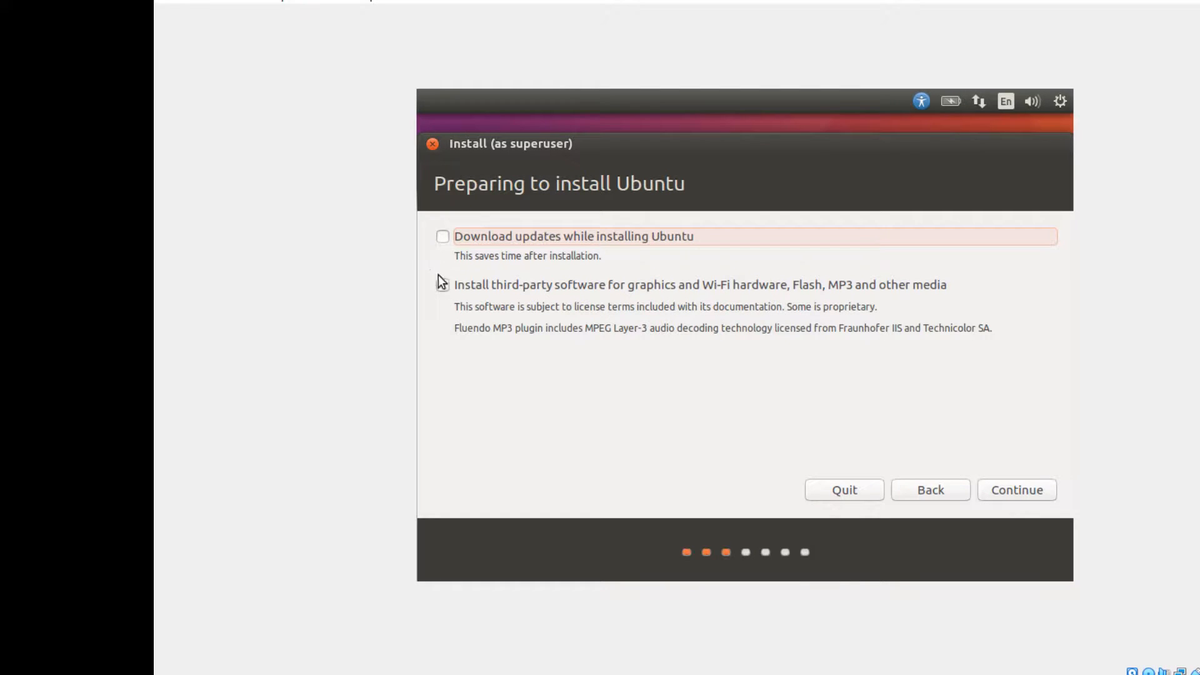
{"action": "left_click", "coordinate": [1028, 491]}
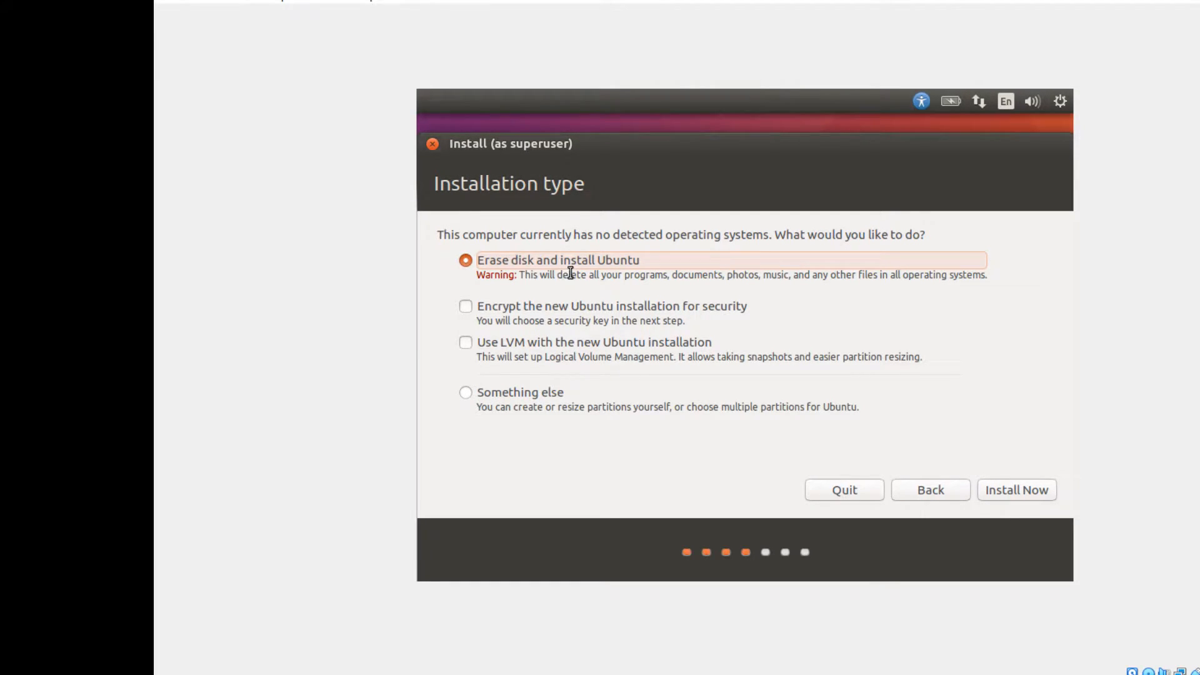
{"action": "left_click", "coordinate": [1041, 491]}
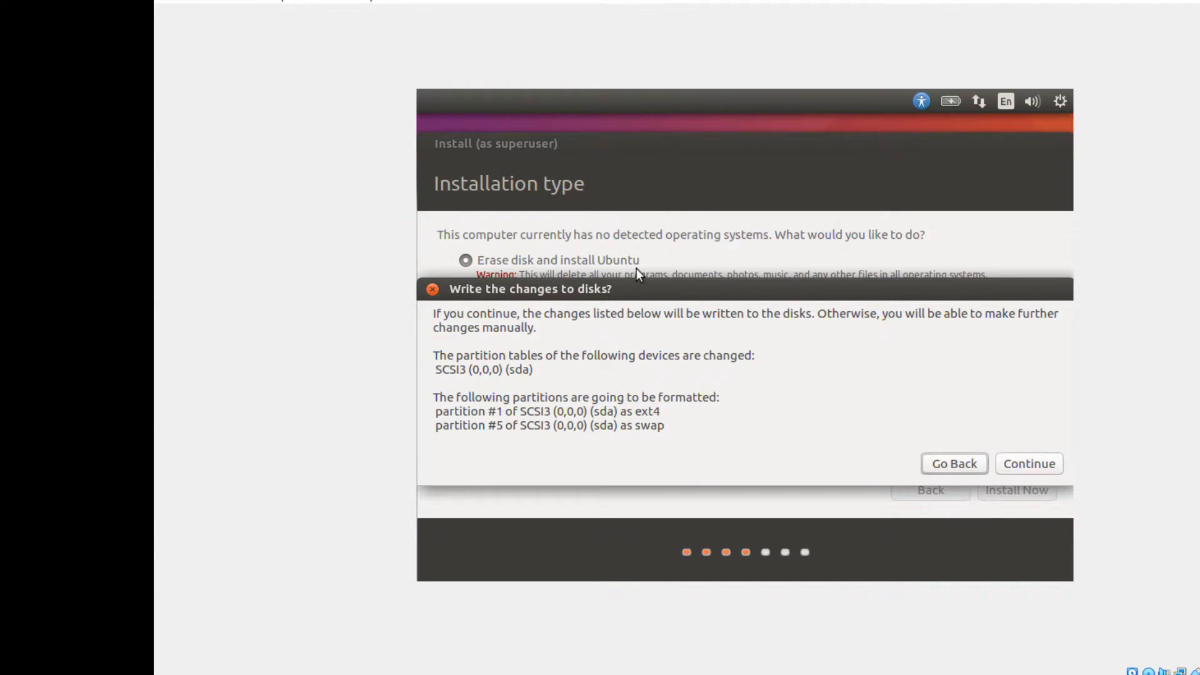
{"action": "left_click", "coordinate": [1045, 465]}
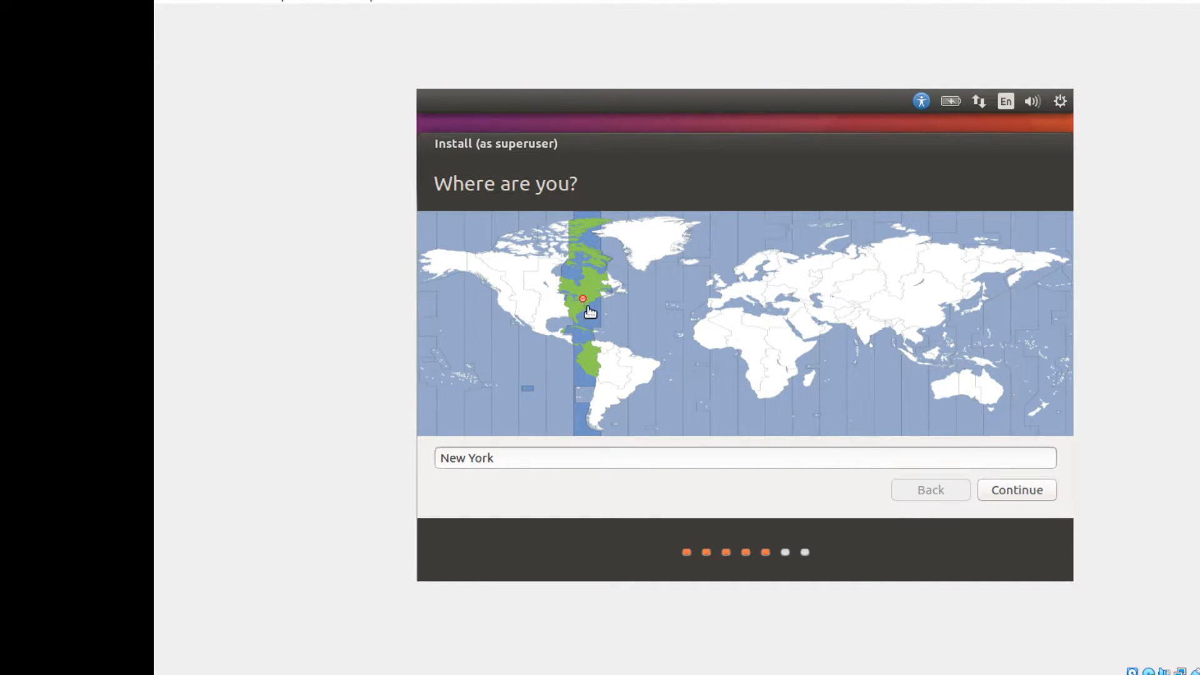
Step: Try out North American time zones on the installer map, including Chicago, Denver, Boise, Los Angeles, Yellowknife, Winnipeg, Toronto and St Johns
{"action": "left_click", "coordinate": [559, 307]}
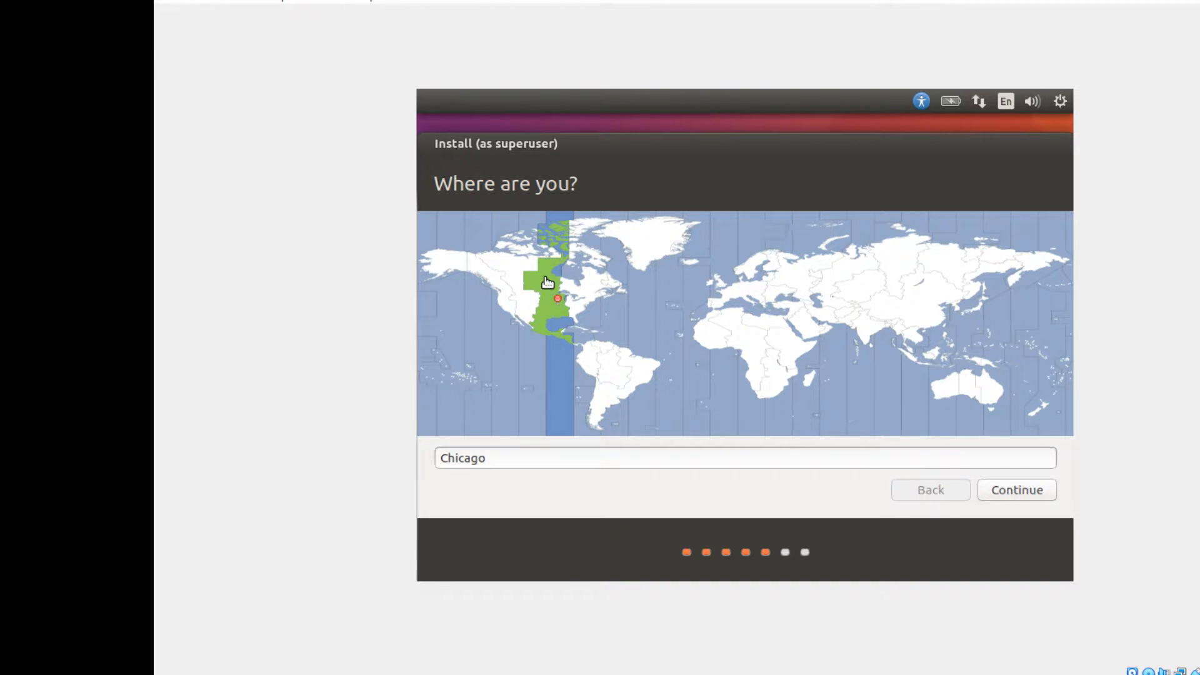
{"action": "left_click", "coordinate": [531, 306]}
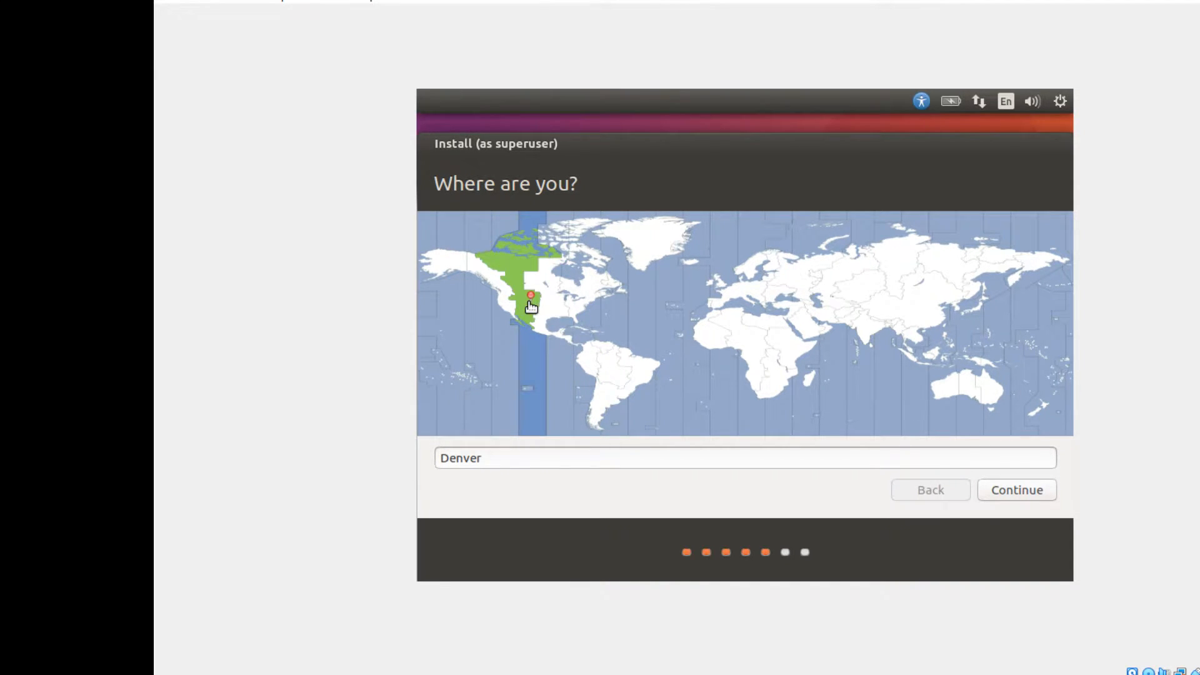
{"action": "left_click", "coordinate": [547, 302]}
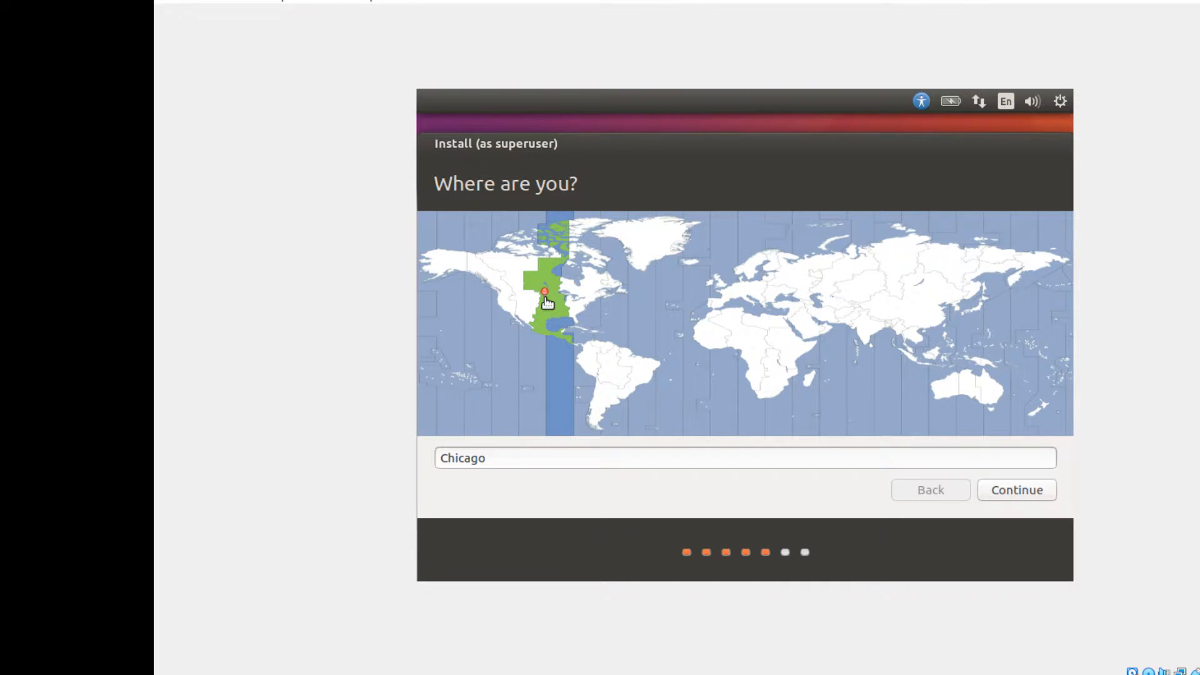
{"action": "left_click", "coordinate": [509, 305]}
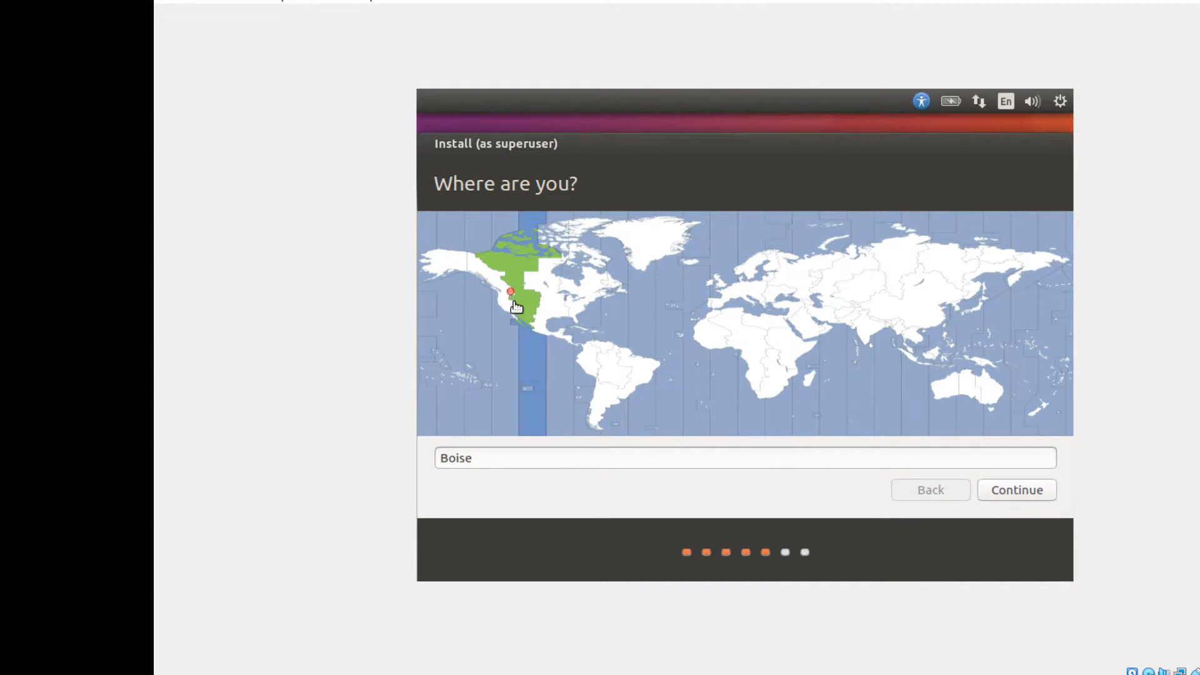
{"action": "left_click", "coordinate": [506, 305]}
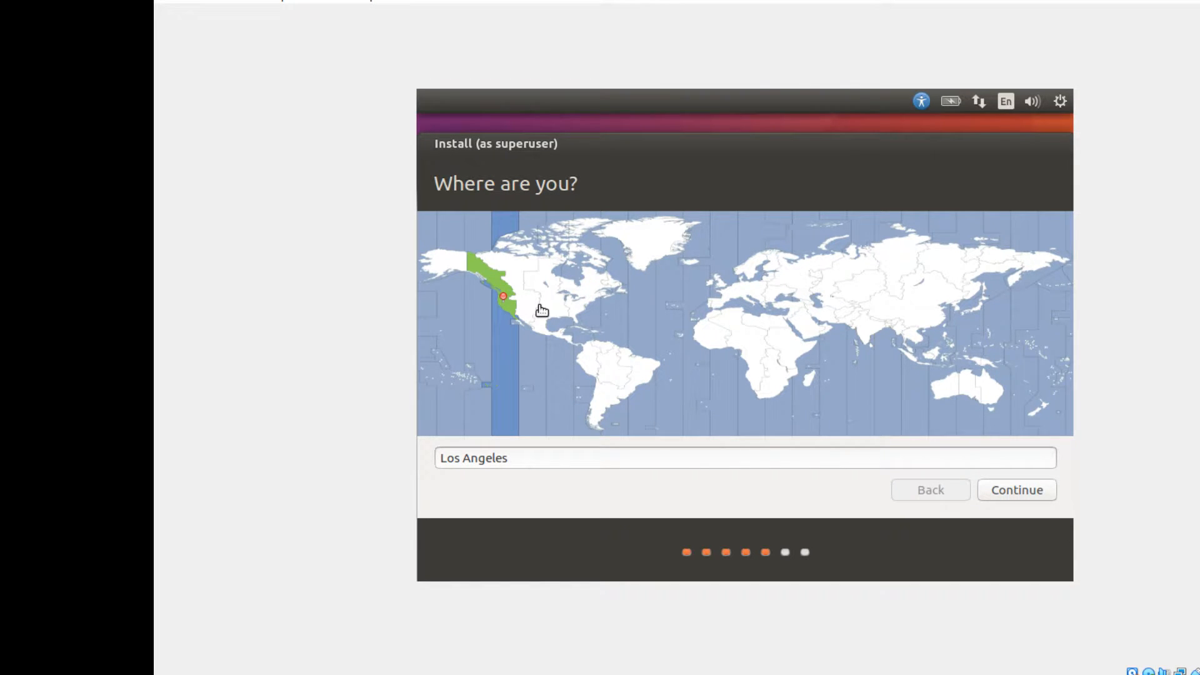
{"action": "left_click", "coordinate": [512, 279]}
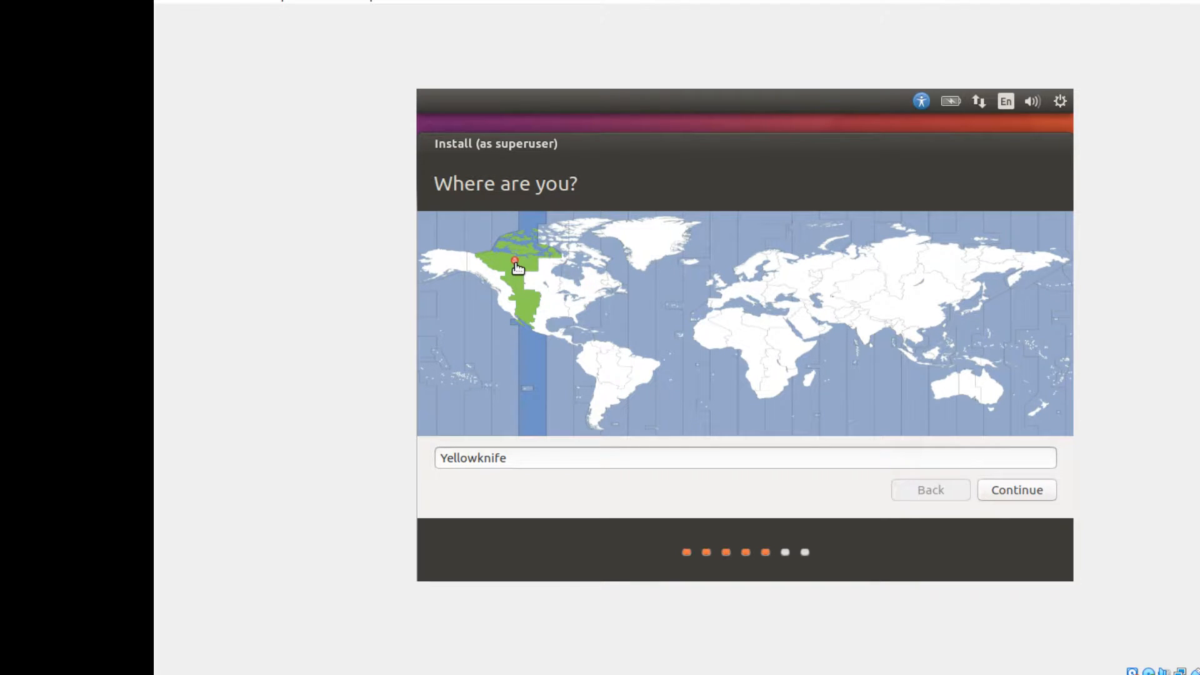
{"action": "left_click", "coordinate": [547, 285]}
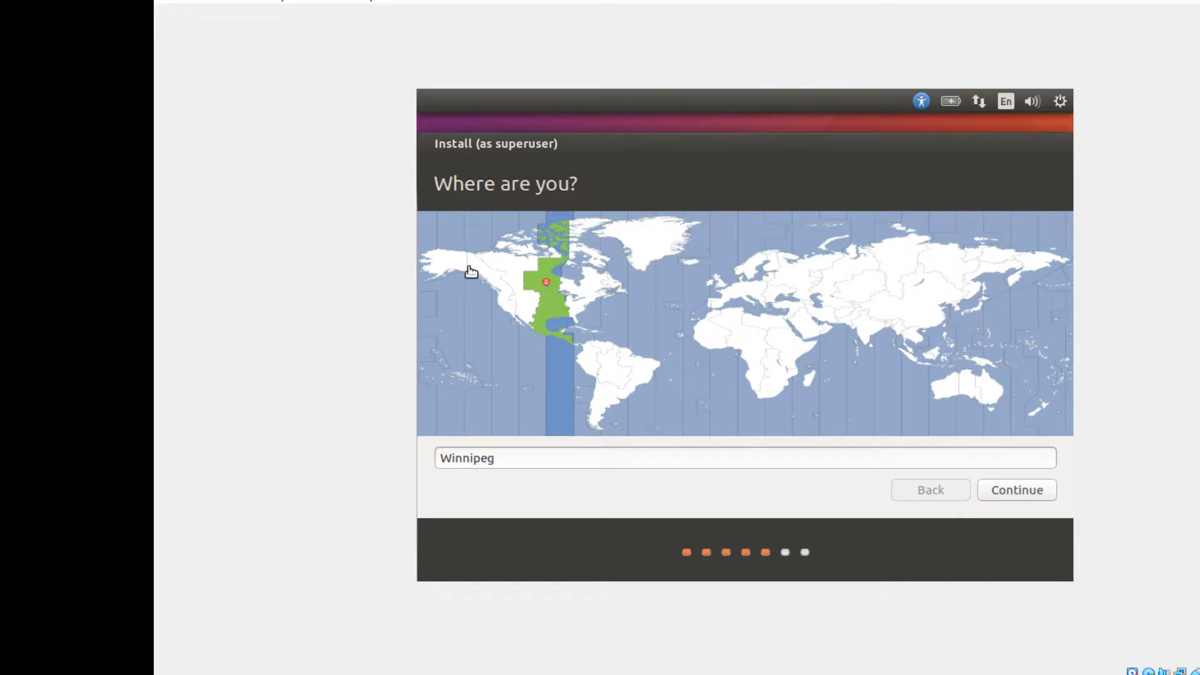
{"action": "left_click", "coordinate": [589, 301]}
{"action": "left_click", "coordinate": [592, 287]}
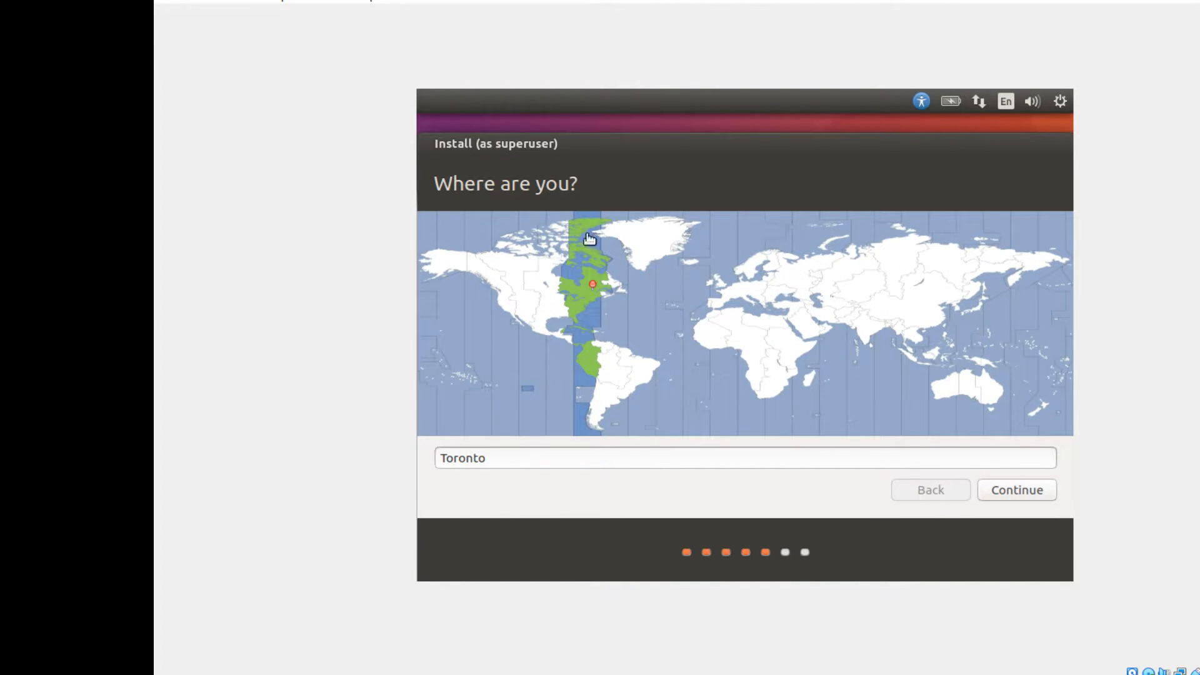
{"action": "left_click", "coordinate": [630, 307]}
{"action": "left_click", "coordinate": [611, 290]}
{"action": "left_click", "coordinate": [619, 289]}
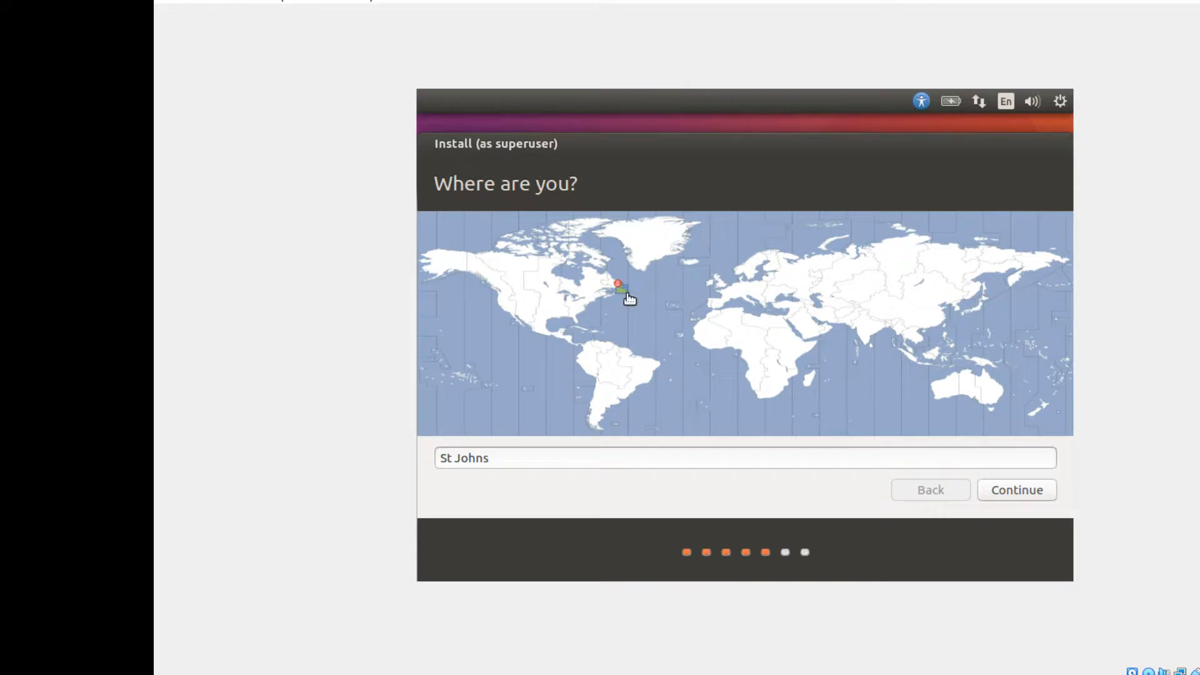
{"action": "left_click", "coordinate": [609, 288]}
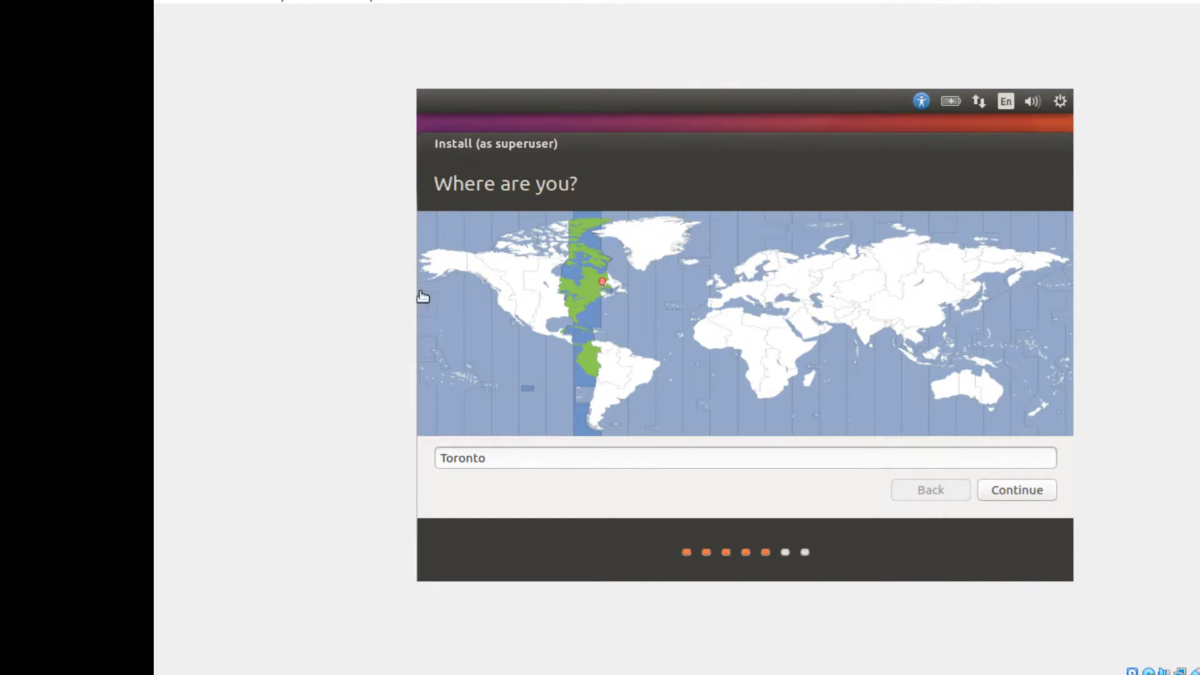
Step: Set the location to New York, reposition the oversized installer window, and accept the English (US) keyboard layout
{"action": "left_click", "coordinate": [580, 308]}
{"action": "left_click", "coordinate": [1035, 494]}
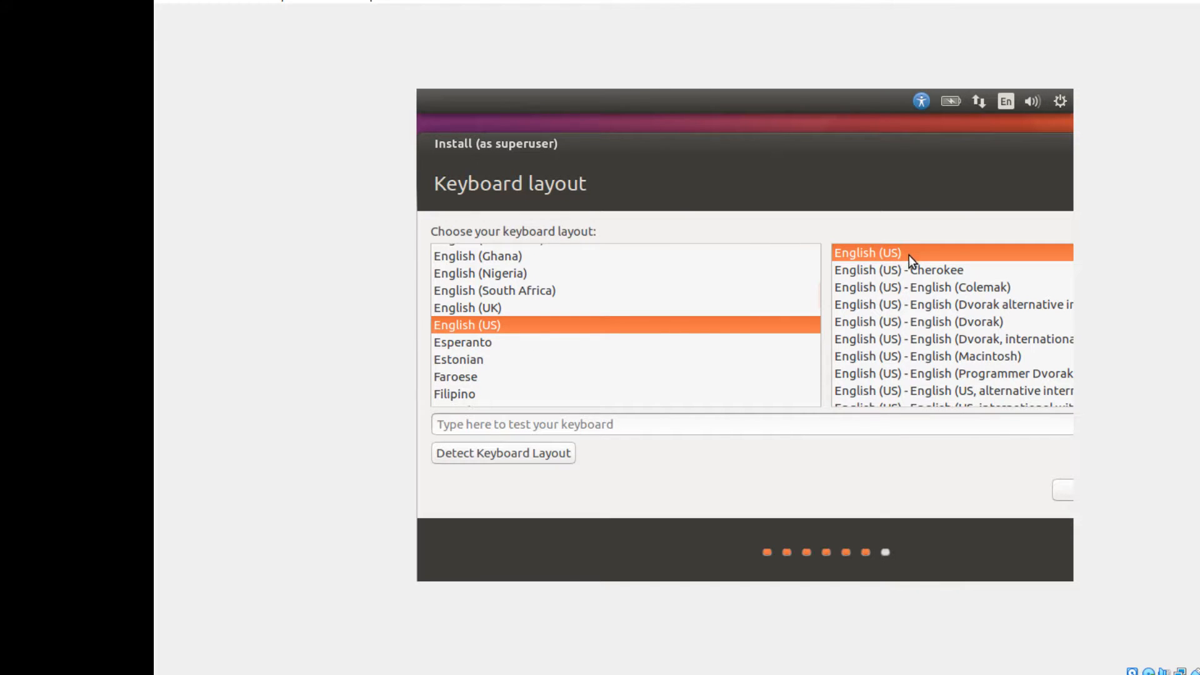
{"action": "left_click", "coordinate": [1066, 497]}
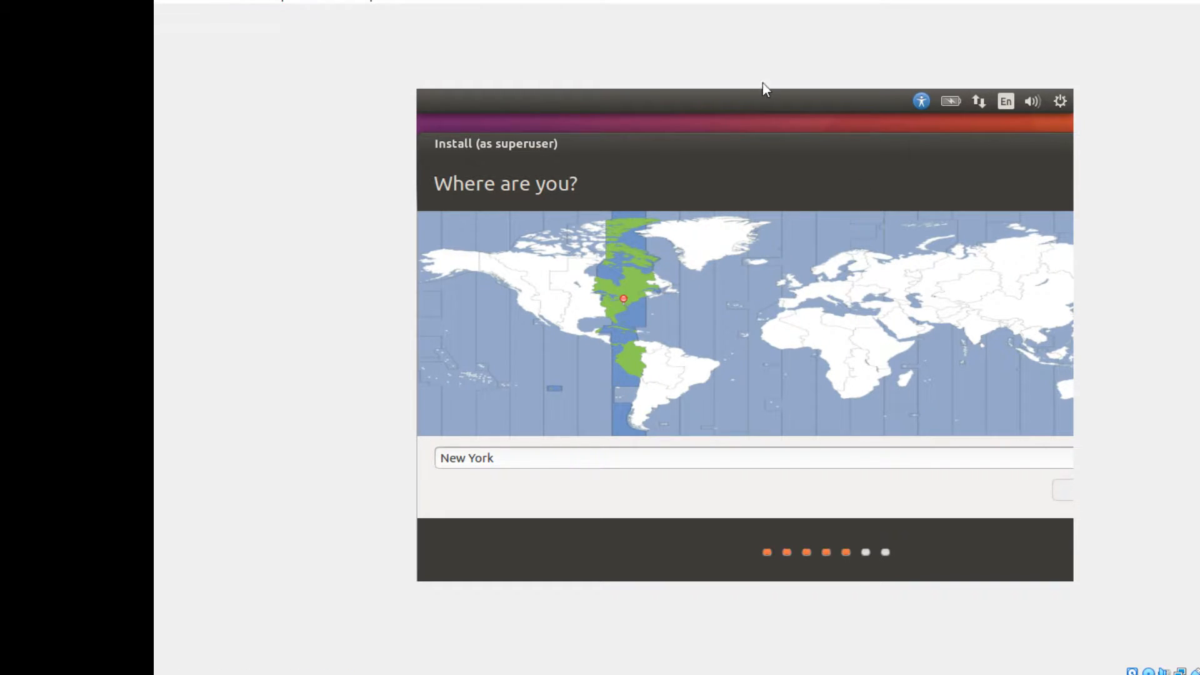
{"action": "left_click_drag", "start_coordinate": [796, 147], "coordinate": [652, 144]}
{"action": "left_click", "coordinate": [1056, 484]}
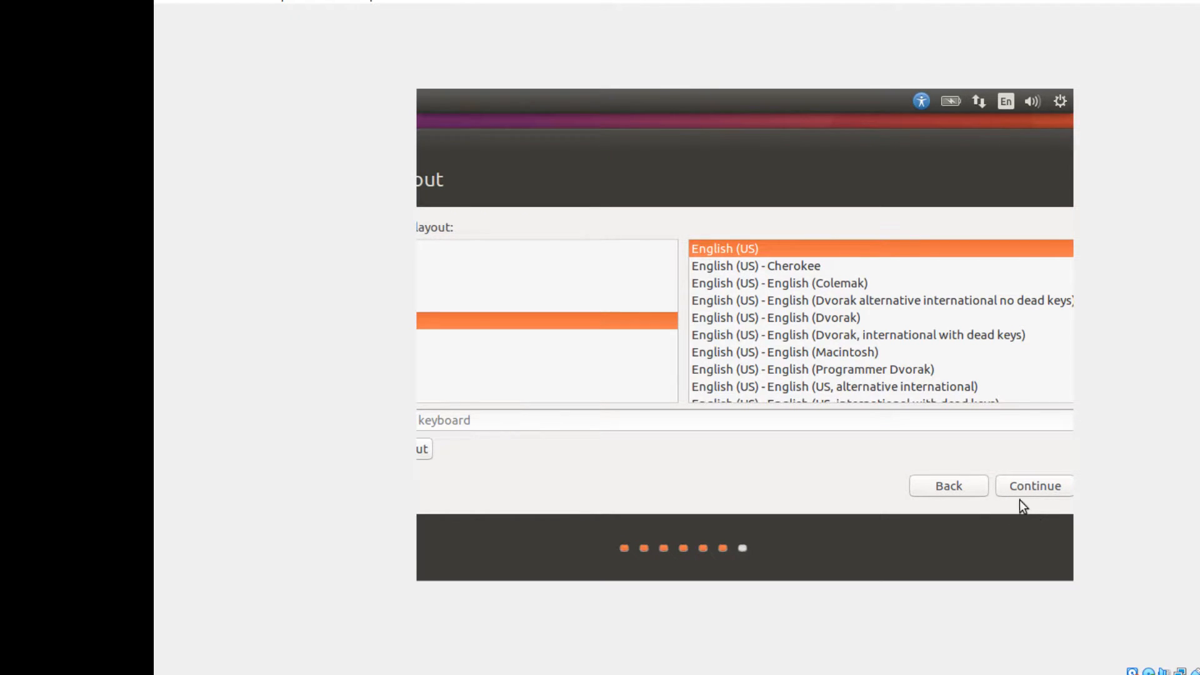
{"action": "left_click", "coordinate": [1033, 487]}
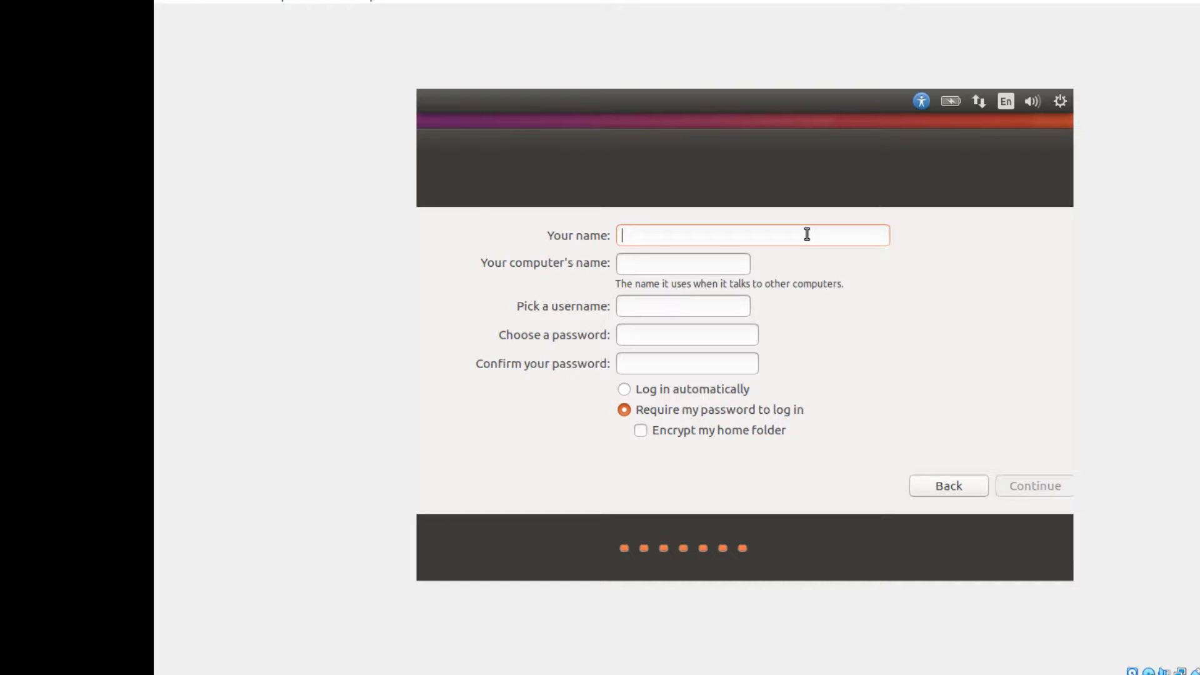
Step: Enter the user's name for the new account and keep the suggested computer name and username
{"action": "type", "text": "Jason"}
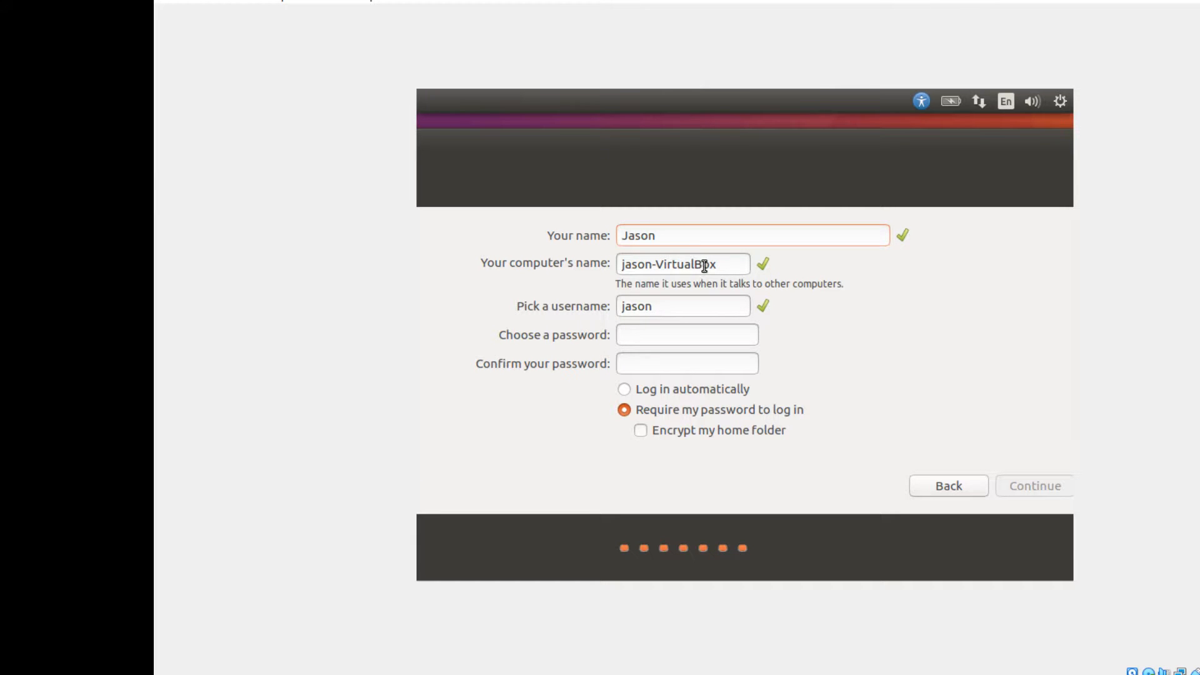
{"action": "left_click", "coordinate": [696, 305]}
{"action": "left_click", "coordinate": [732, 265]}
{"action": "mouse_move", "coordinate": [732, 264]}
{"action": "left_mouse_down"}
{"action": "mouse_move", "coordinate": [677, 273]}
{"action": "mouse_move", "coordinate": [720, 267]}
{"action": "left_mouse_up"}
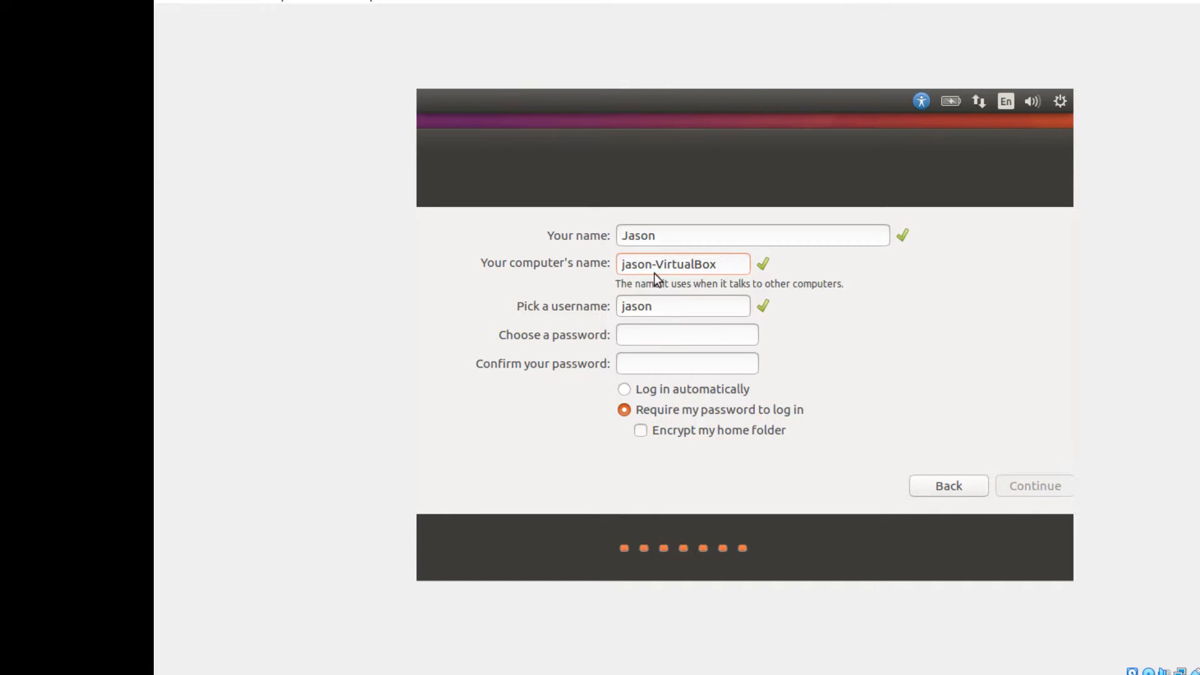
{"action": "left_click", "coordinate": [701, 308]}
{"action": "left_click_drag", "start_coordinate": [681, 306], "coordinate": [625, 305]}
{"action": "left_click", "coordinate": [673, 306]}
Step: Enter and confirm the account password, choose Log in automatically, and continue with the installation
{"action": "left_click", "coordinate": [694, 339]}
{"action": "type", "text": "a"}
{"action": "left_click", "coordinate": [675, 369]}
{"action": "type", "text": "a"}
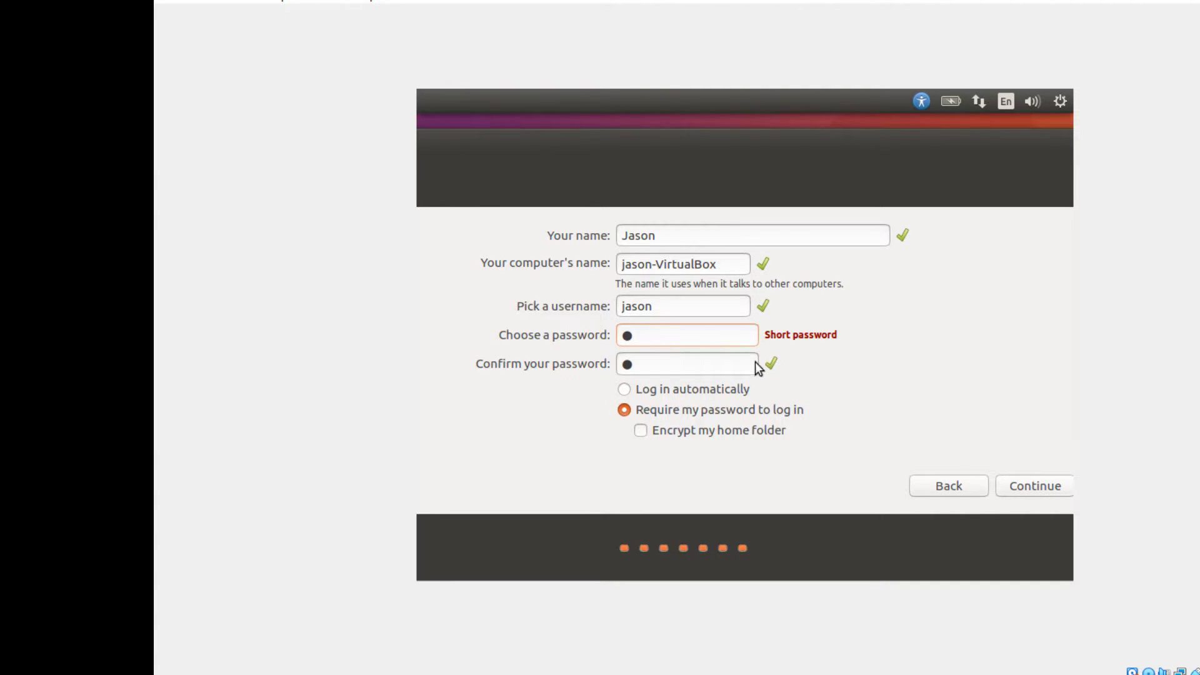
{"action": "left_click", "coordinate": [724, 392]}
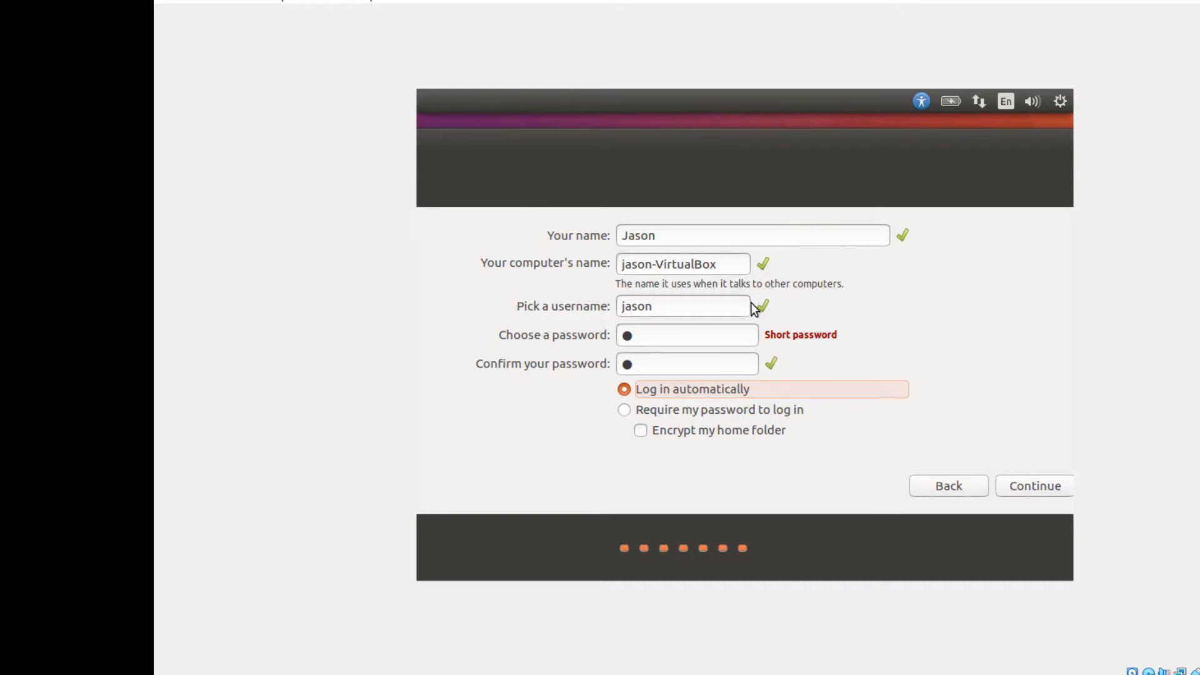
{"action": "left_click", "coordinate": [1032, 480]}
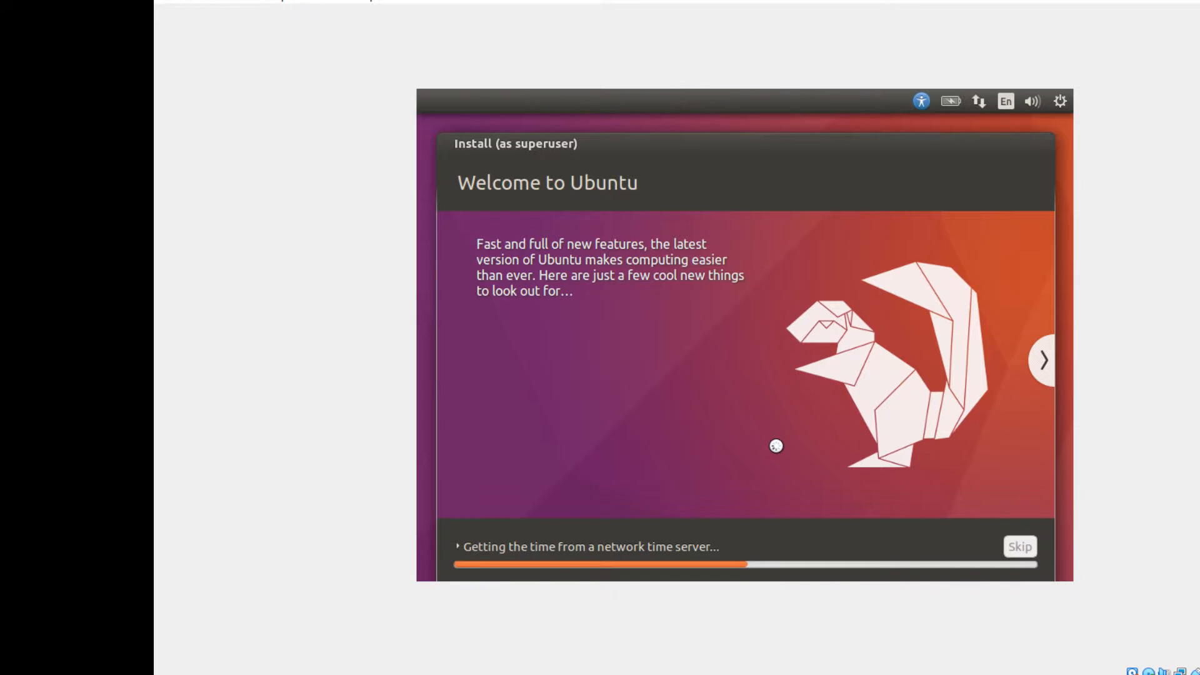
Step: Browse the installer slideshow from Welcome to Ubuntu through the software, music, photos, web, office and accessibility slides to Help and support
{"action": "left_click", "coordinate": [1043, 360]}
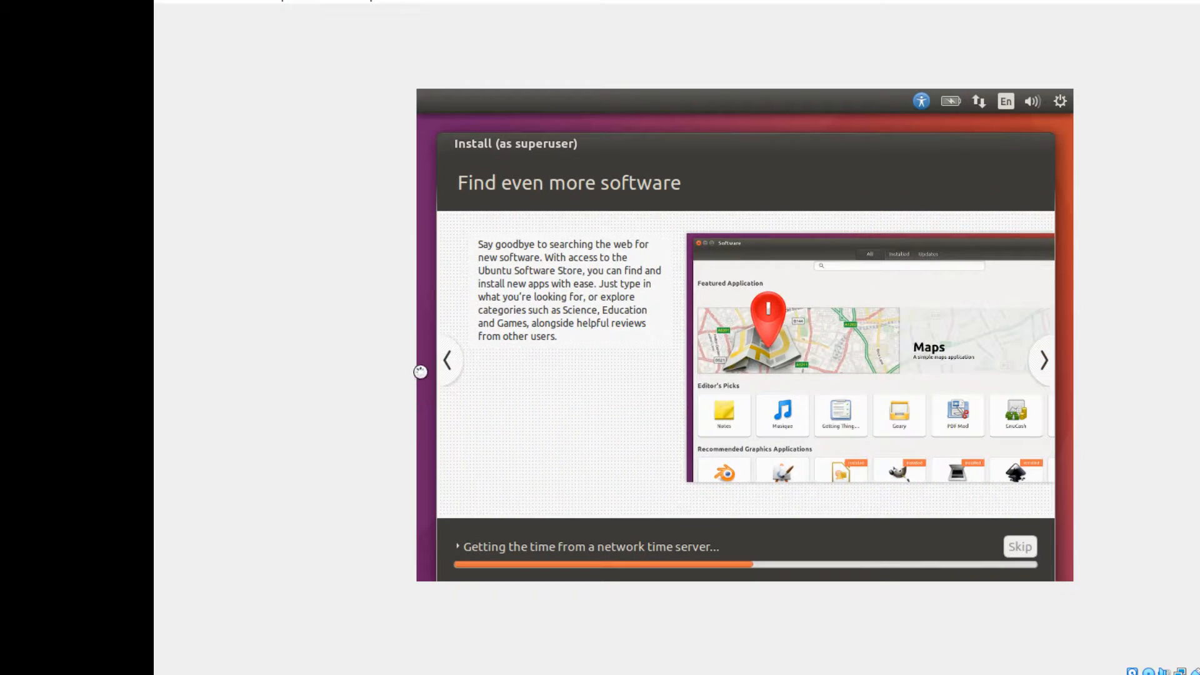
{"action": "left_click", "coordinate": [448, 360]}
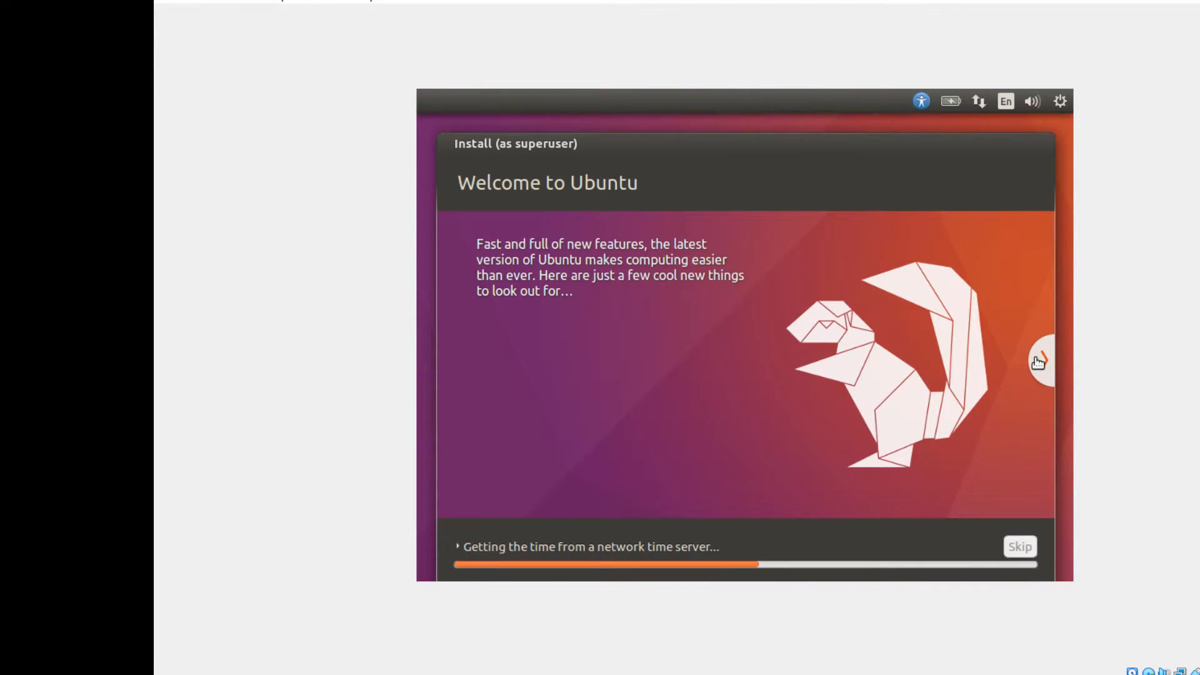
{"action": "left_click", "coordinate": [1040, 361]}
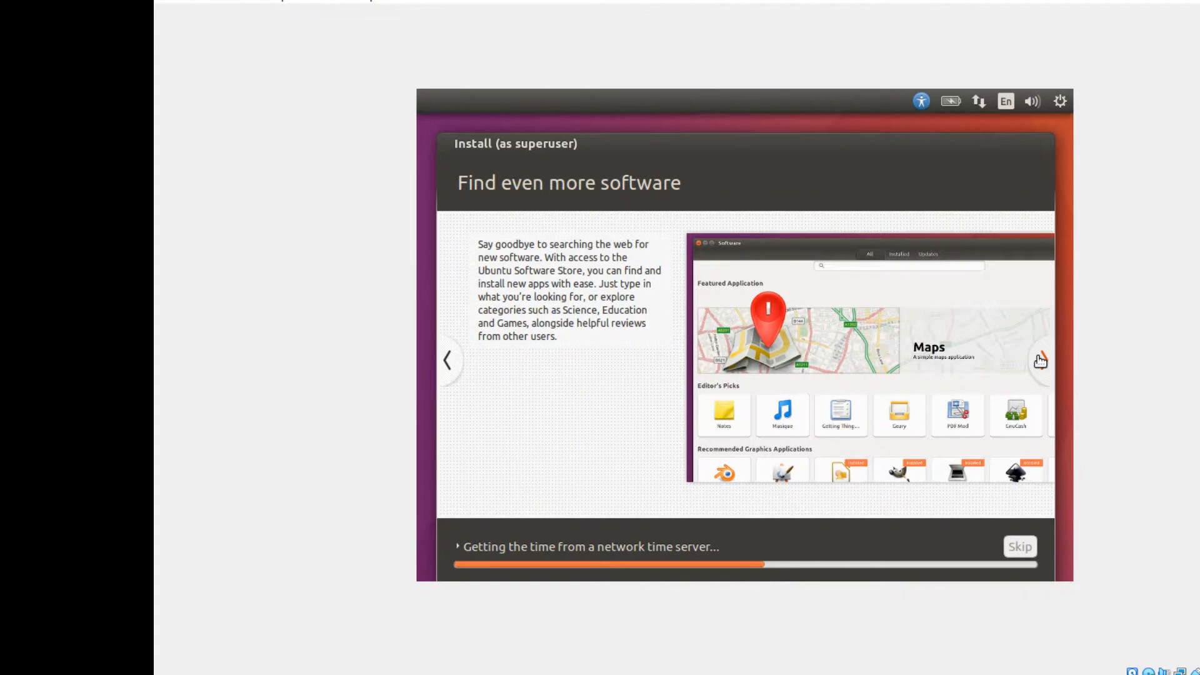
{"action": "left_click", "coordinate": [1041, 363]}
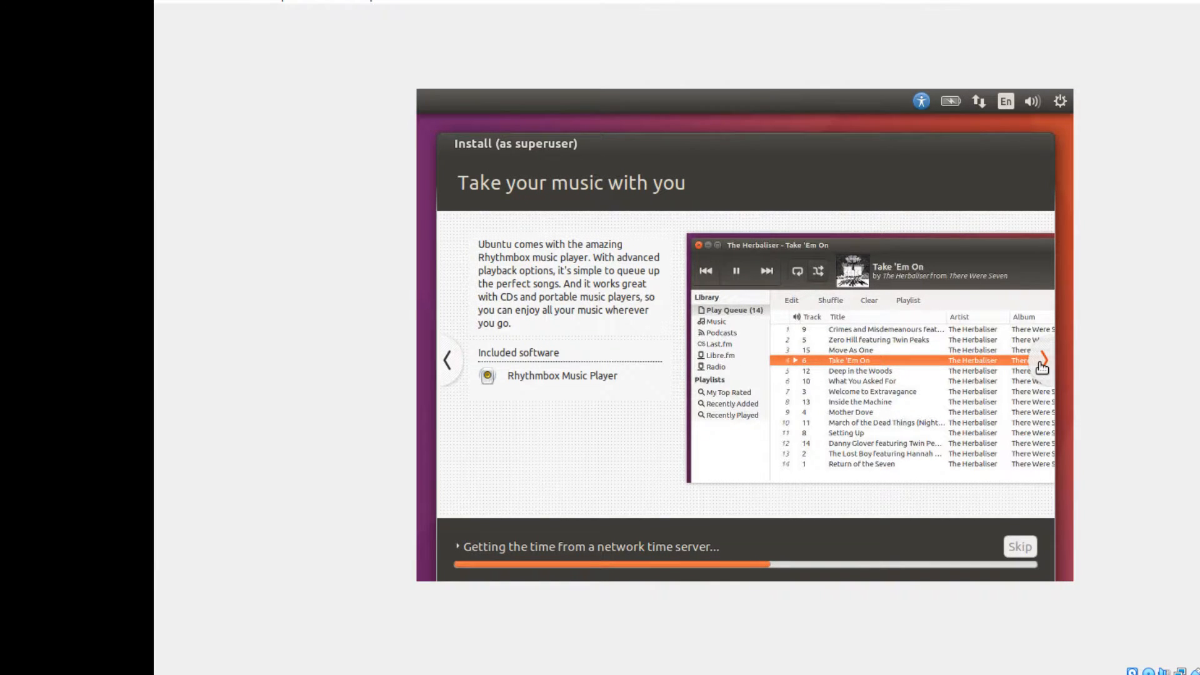
{"action": "left_click", "coordinate": [1042, 362]}
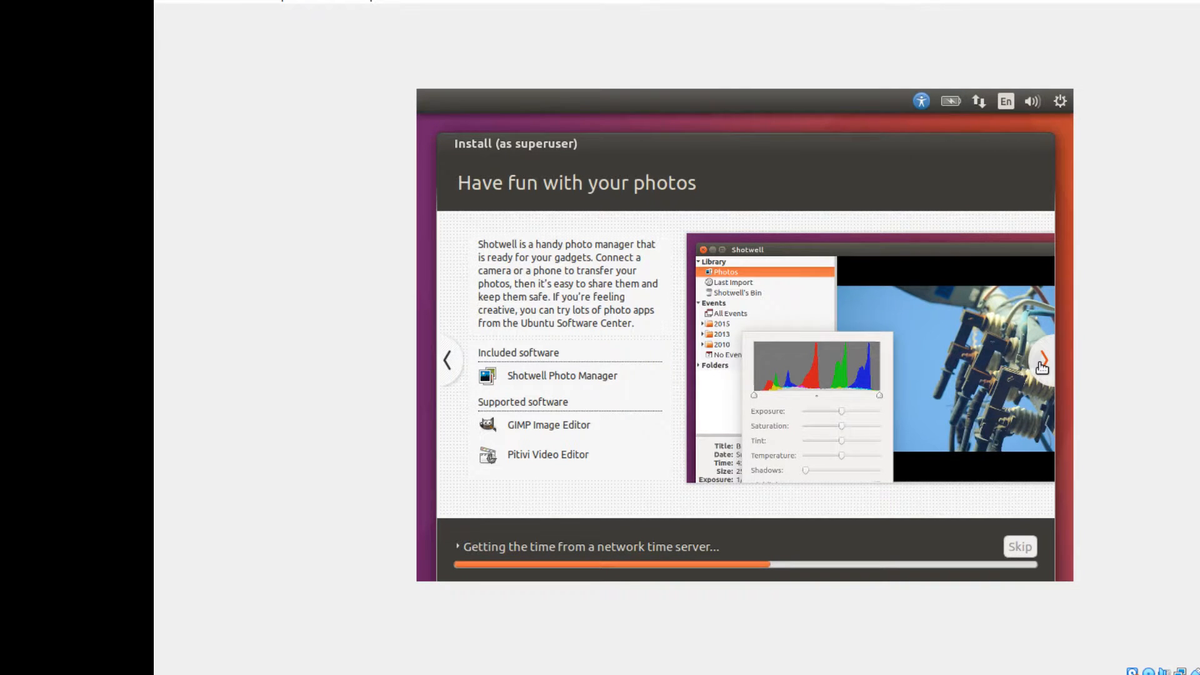
{"action": "left_click", "coordinate": [1042, 362]}
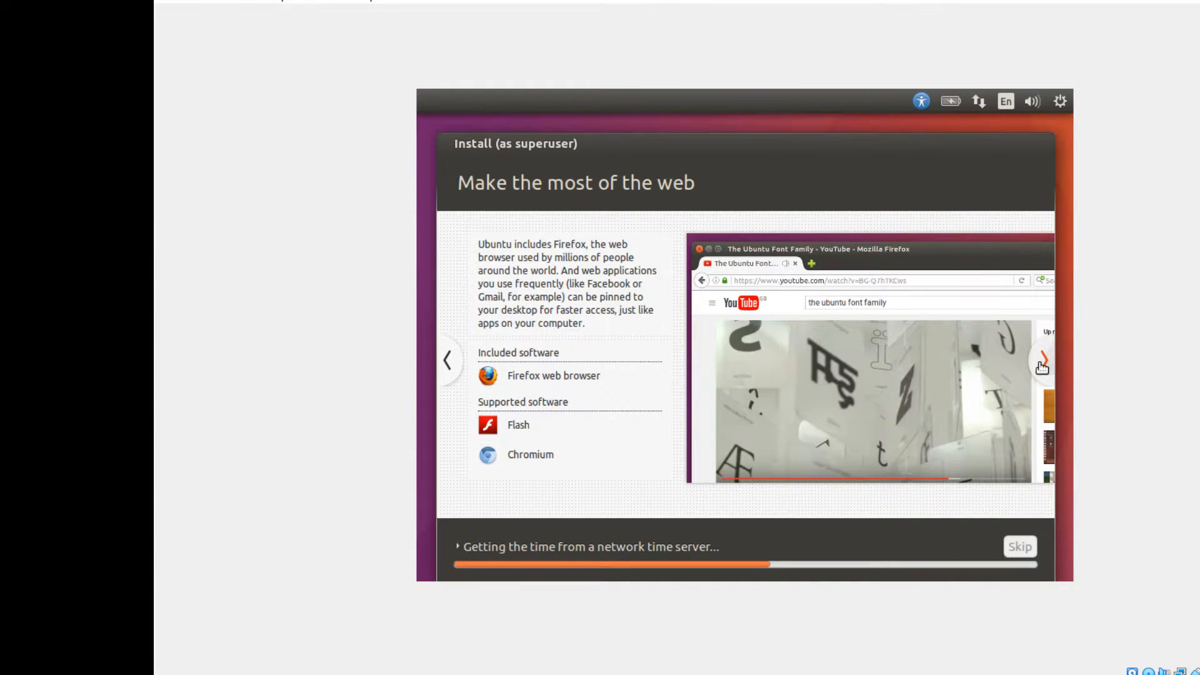
{"action": "left_click", "coordinate": [1042, 365]}
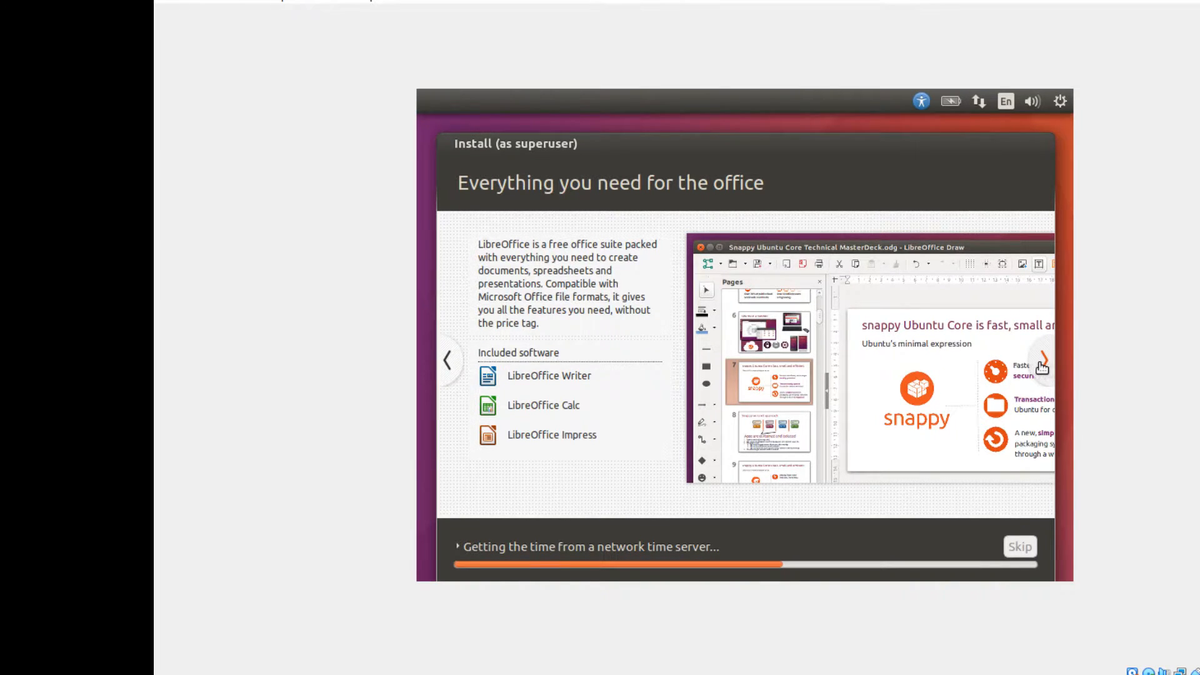
{"action": "left_click", "coordinate": [1042, 365]}
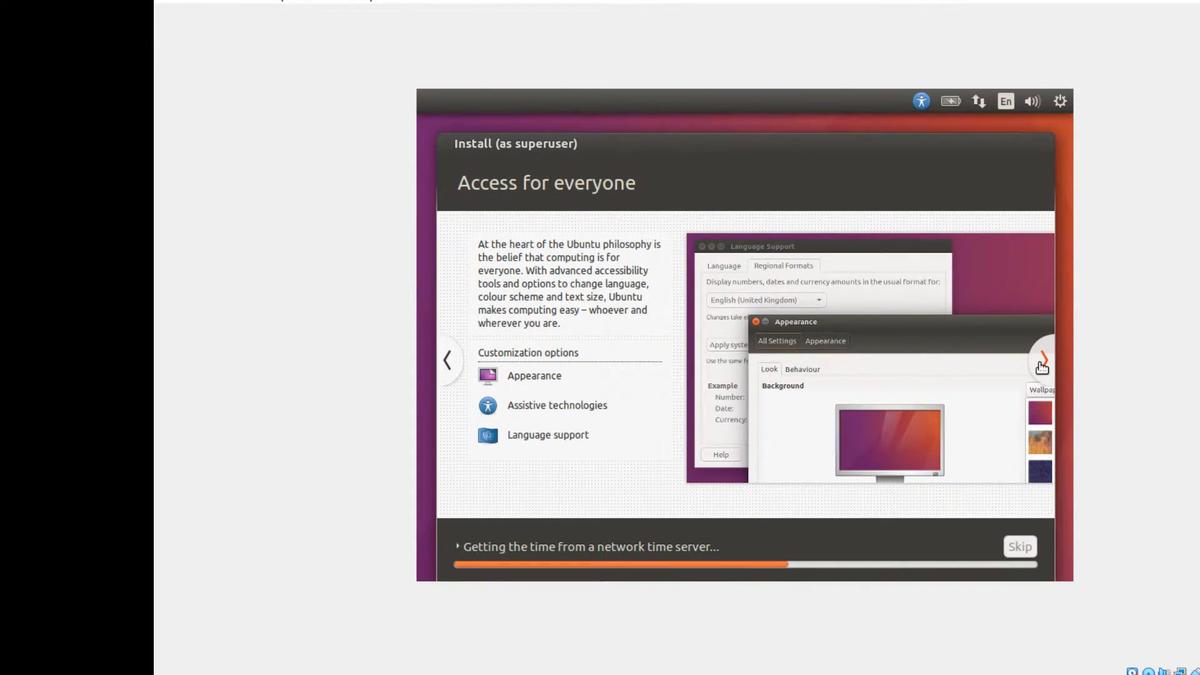
{"action": "left_click", "coordinate": [1040, 366]}
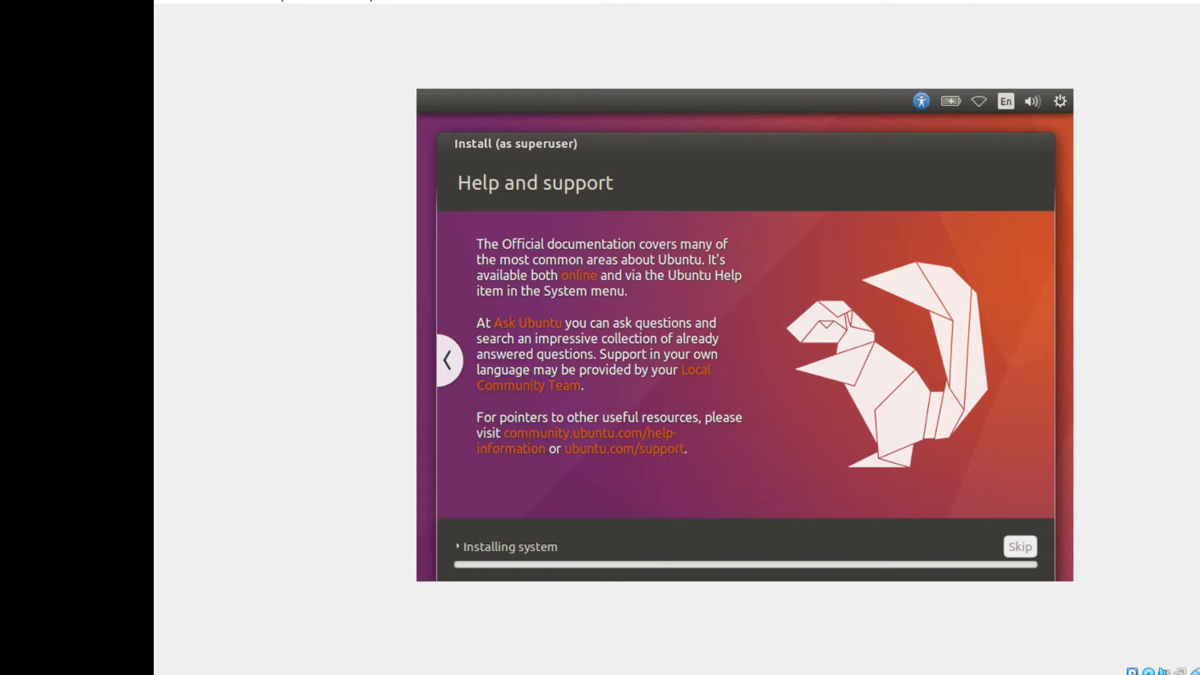
Step: Review the slideshow in reverse from Help and support back to the Welcome to Ubuntu slide while the system installs
{"action": "left_click", "coordinate": [448, 360]}
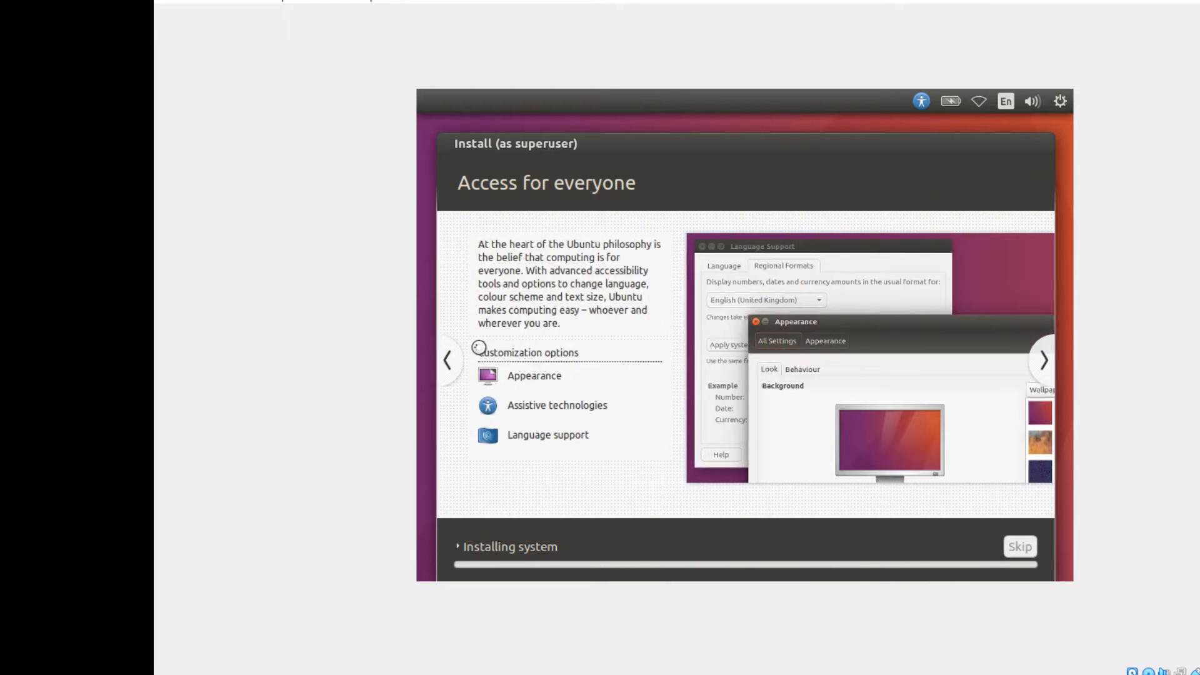
{"action": "left_click", "coordinate": [452, 365]}
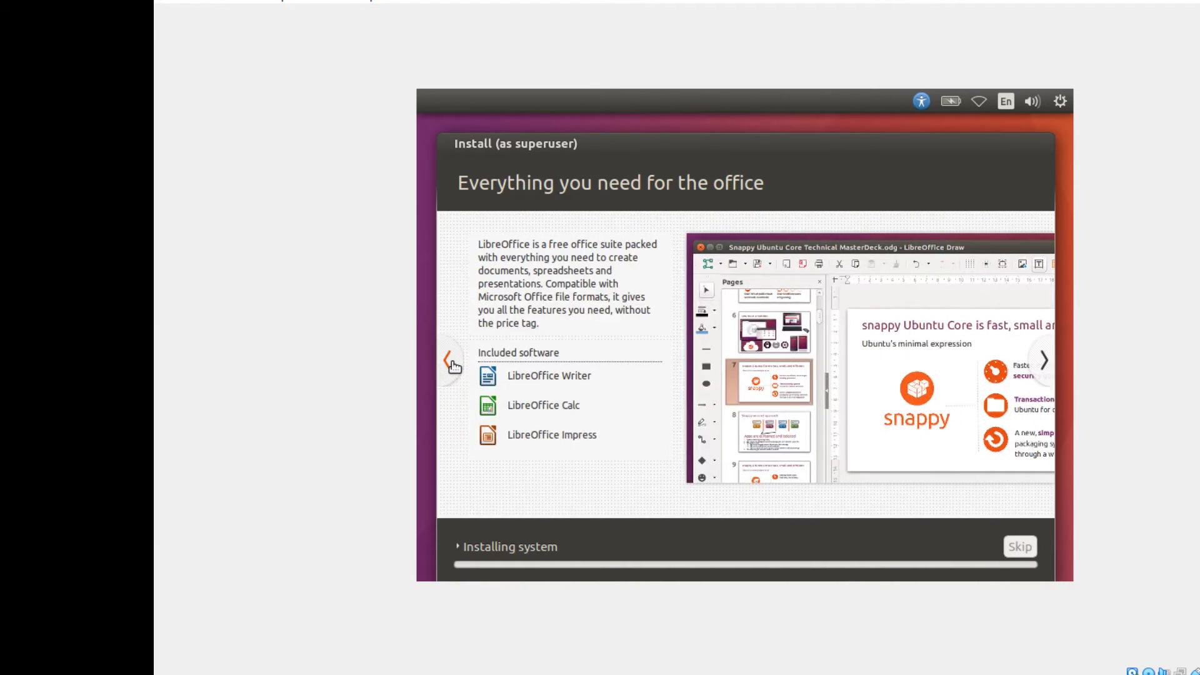
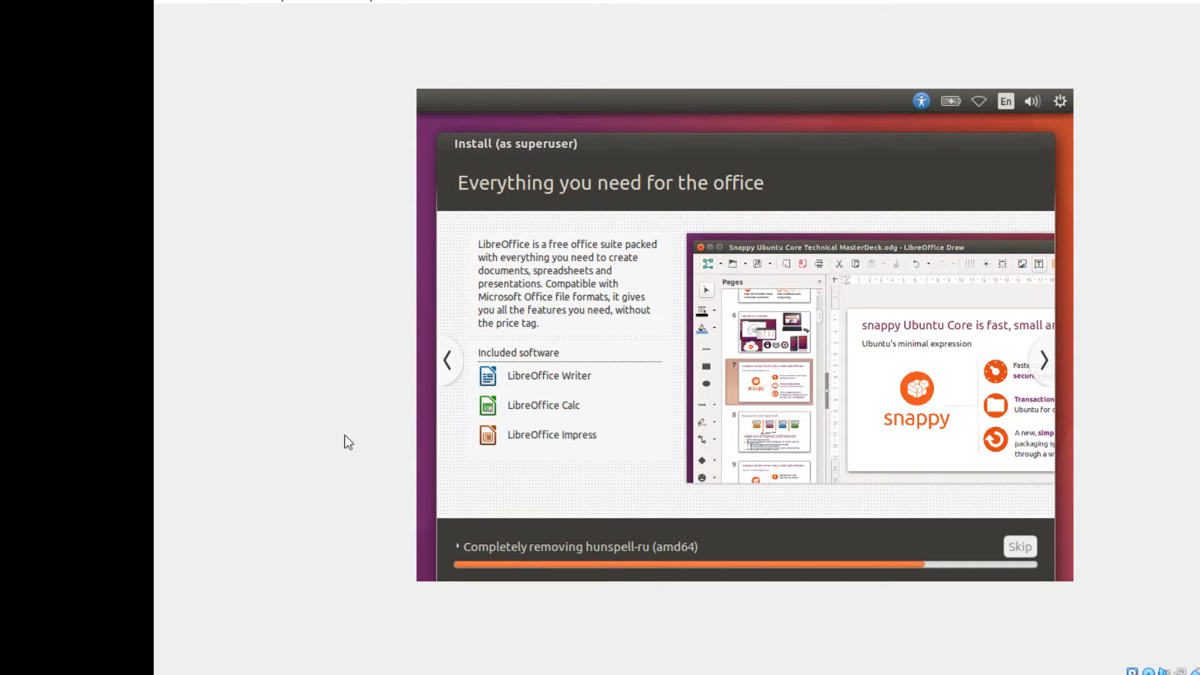
{"action": "left_click", "coordinate": [446, 361]}
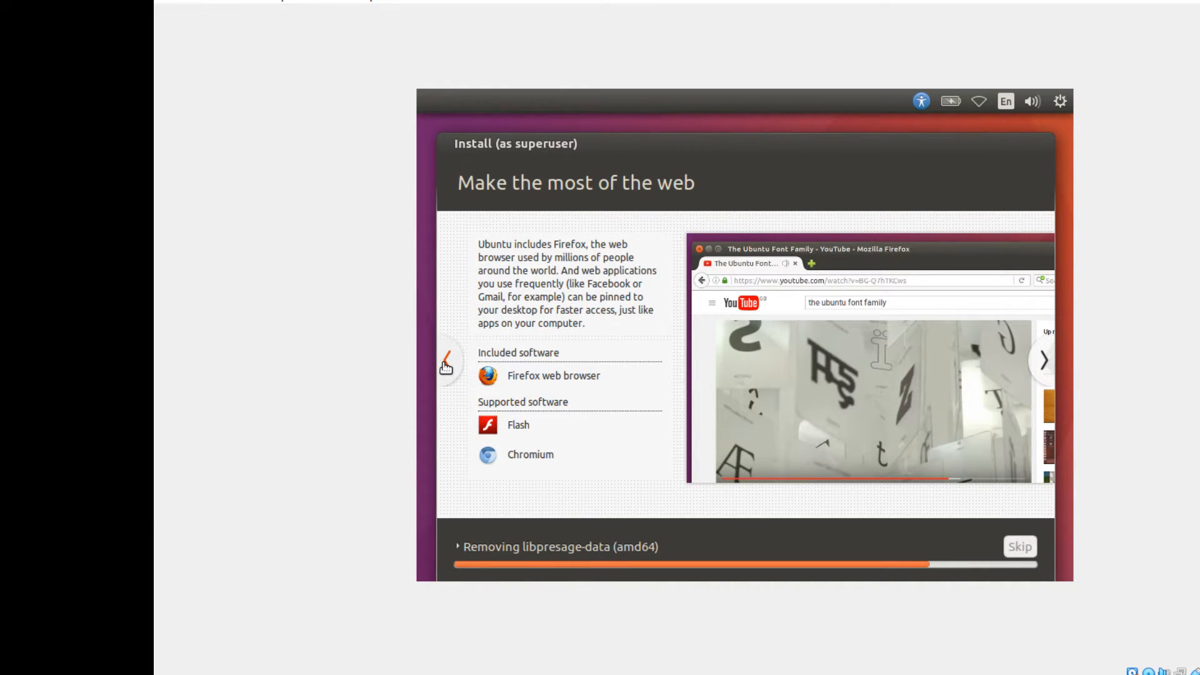
{"action": "left_click", "coordinate": [446, 363]}
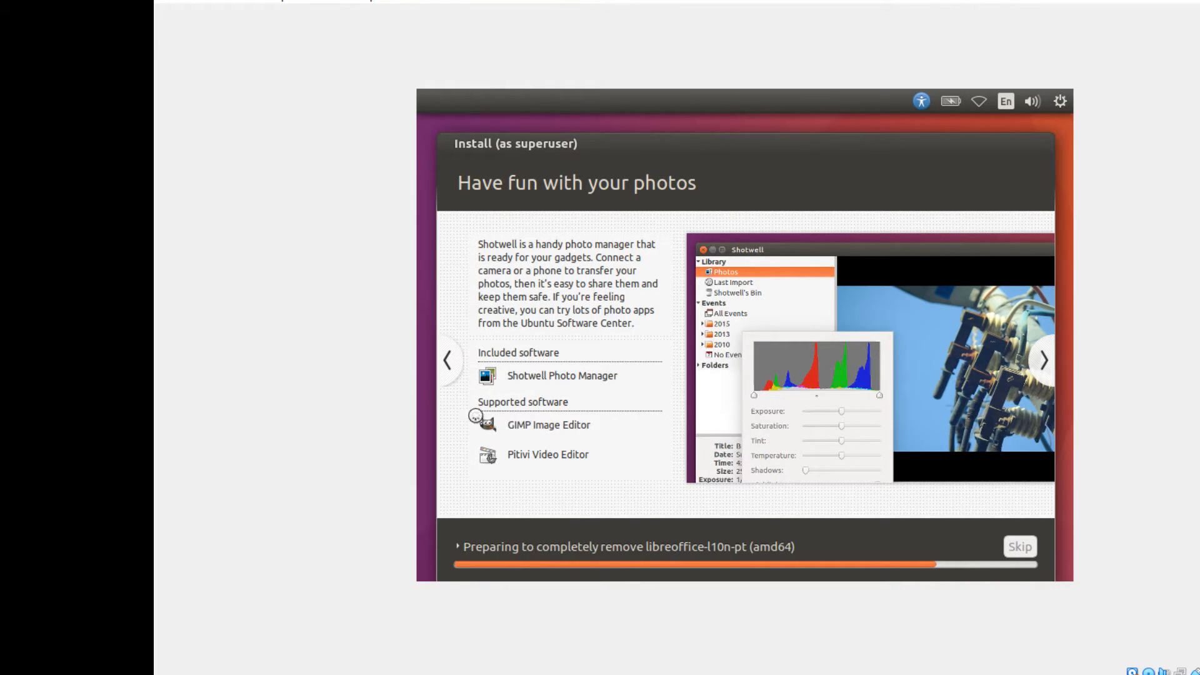
{"action": "left_click", "coordinate": [447, 361]}
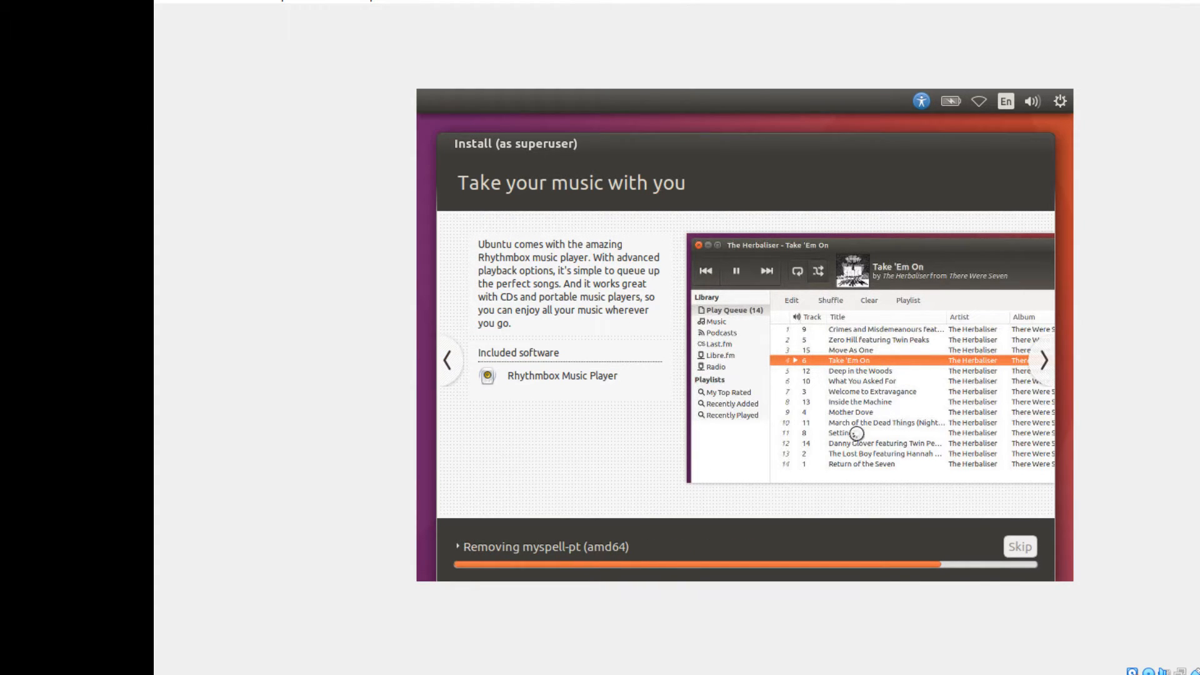
{"action": "left_click", "coordinate": [444, 365]}
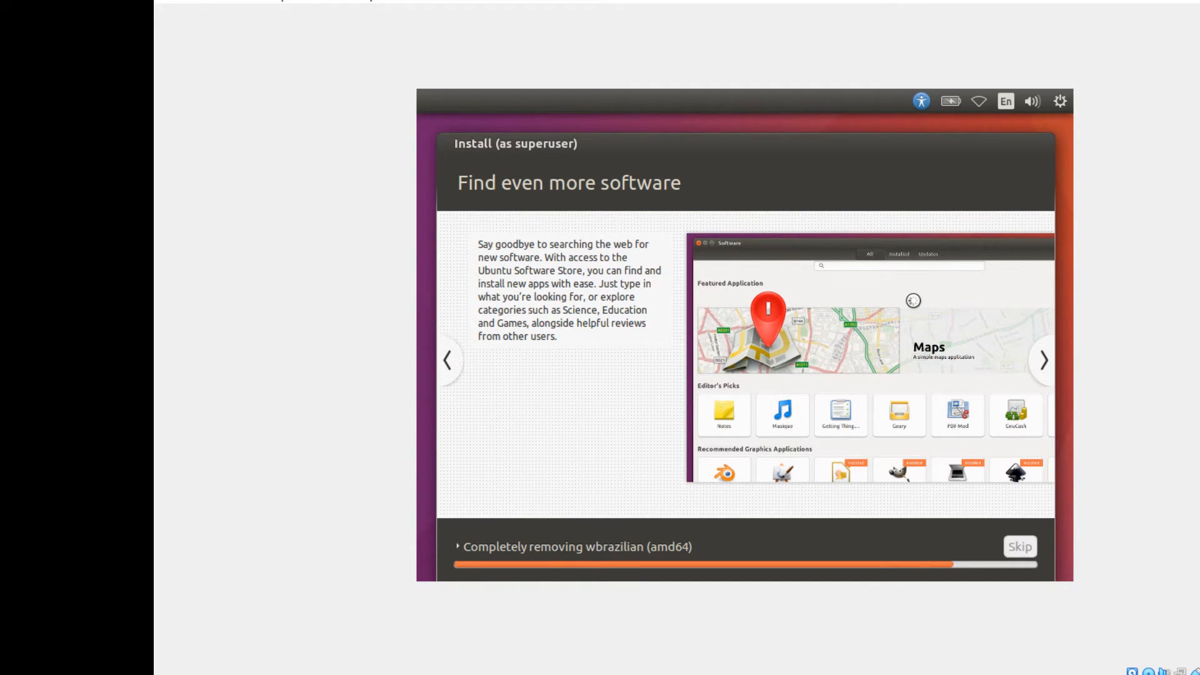
{"action": "left_click", "coordinate": [447, 365]}
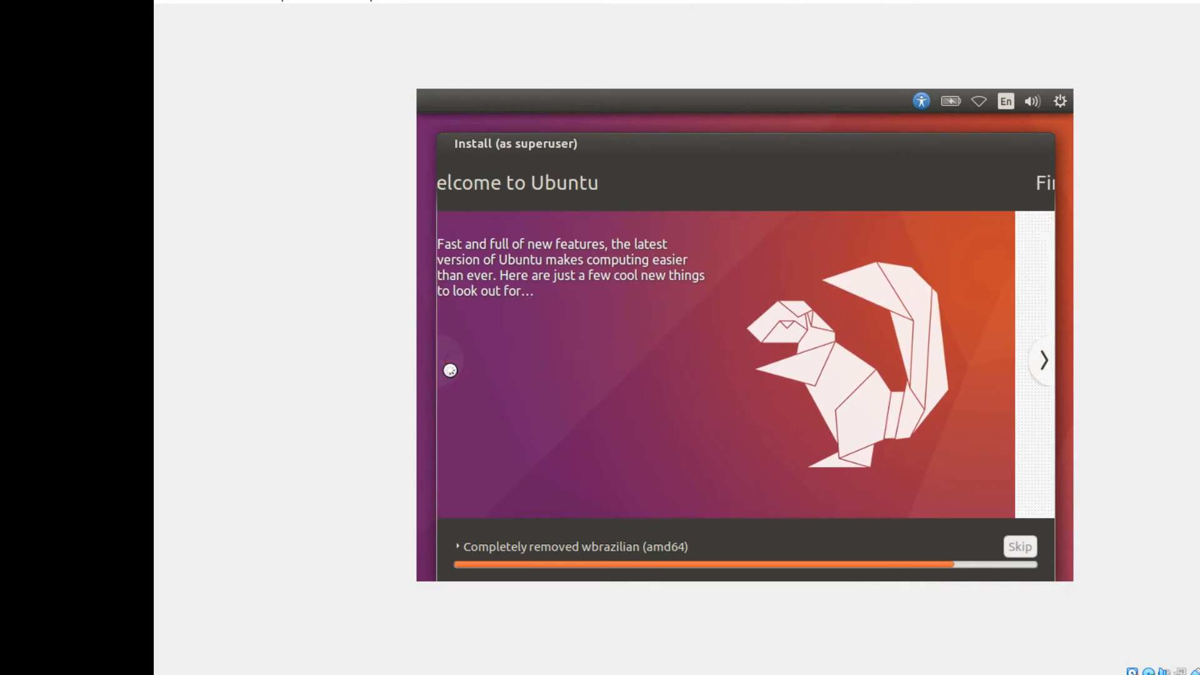
Step: Page forward through the slideshow again from Welcome to Ubuntu to the Access for everyone slide
{"action": "left_click", "coordinate": [1047, 361]}
{"action": "left_click", "coordinate": [1046, 363]}
{"action": "left_click", "coordinate": [1044, 363]}
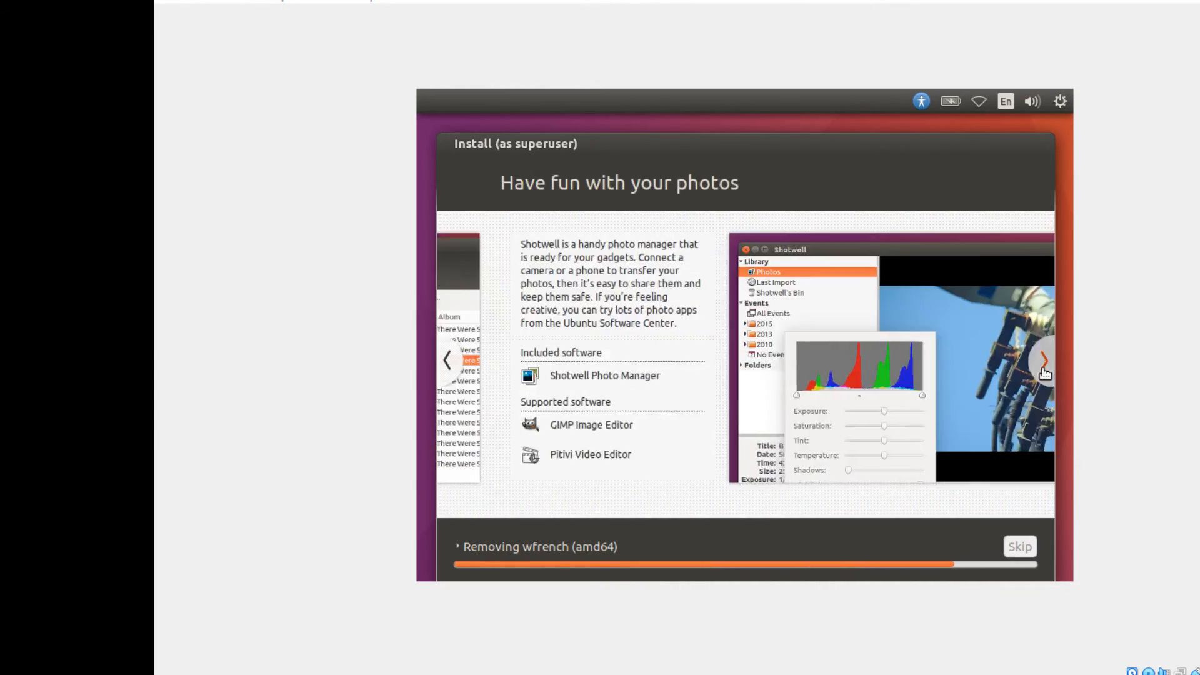
{"action": "left_click", "coordinate": [1044, 362]}
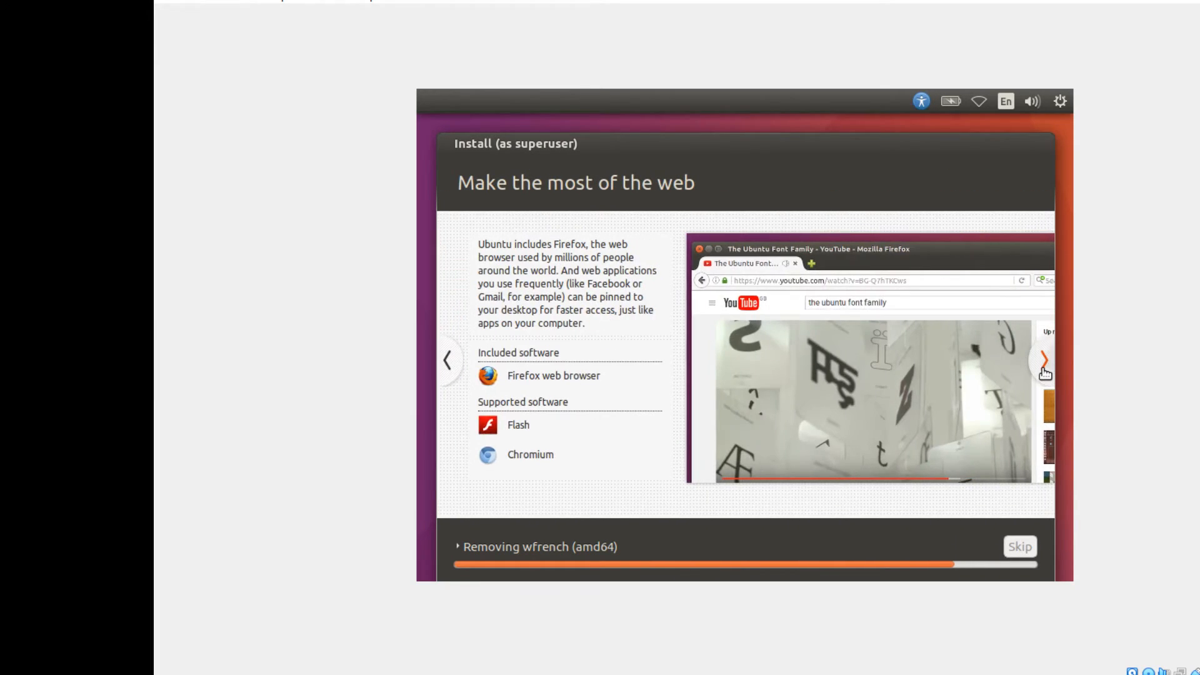
{"action": "left_click", "coordinate": [1044, 369]}
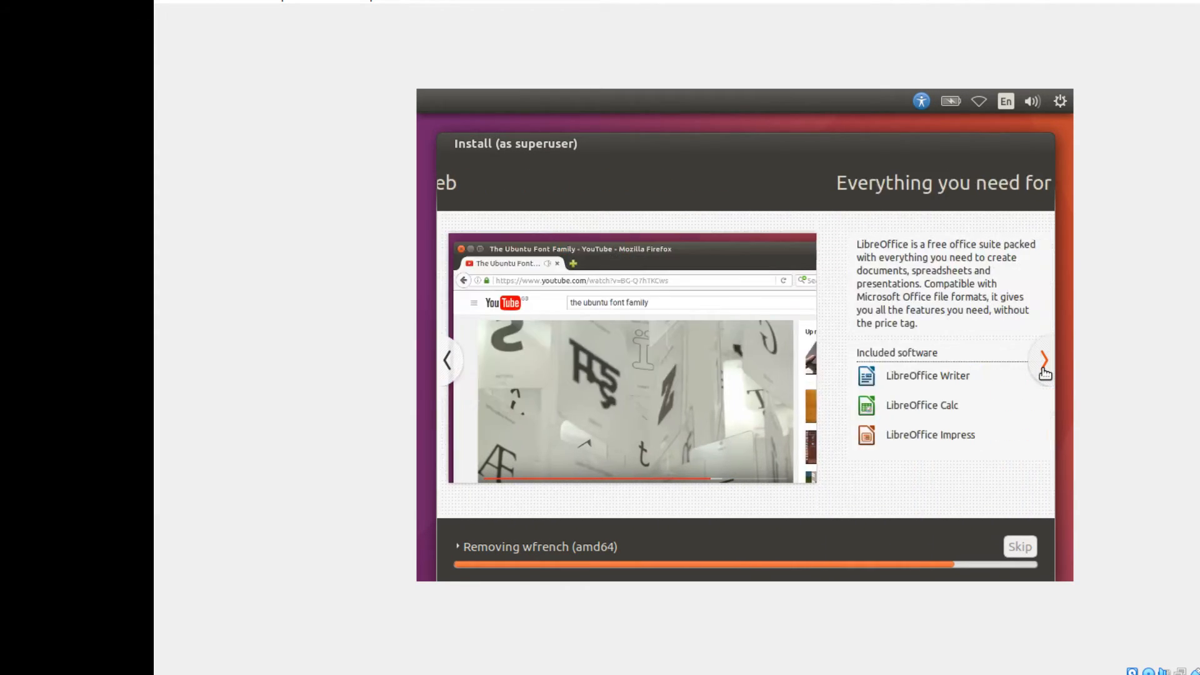
{"action": "left_click", "coordinate": [1045, 363]}
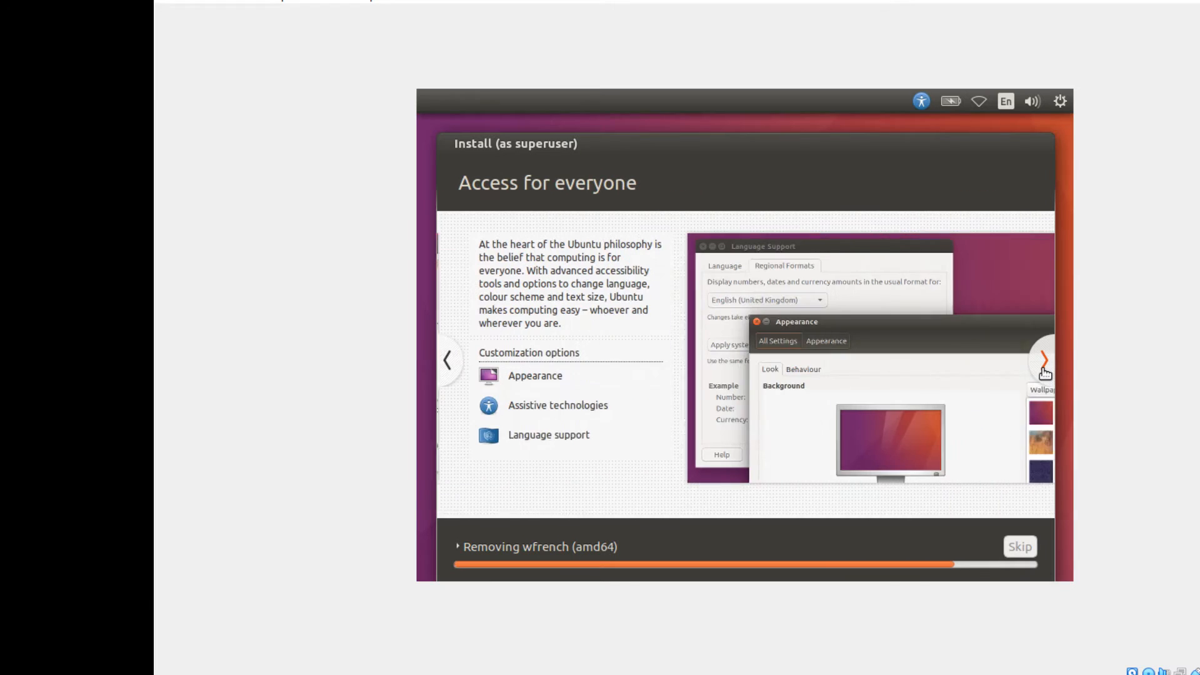